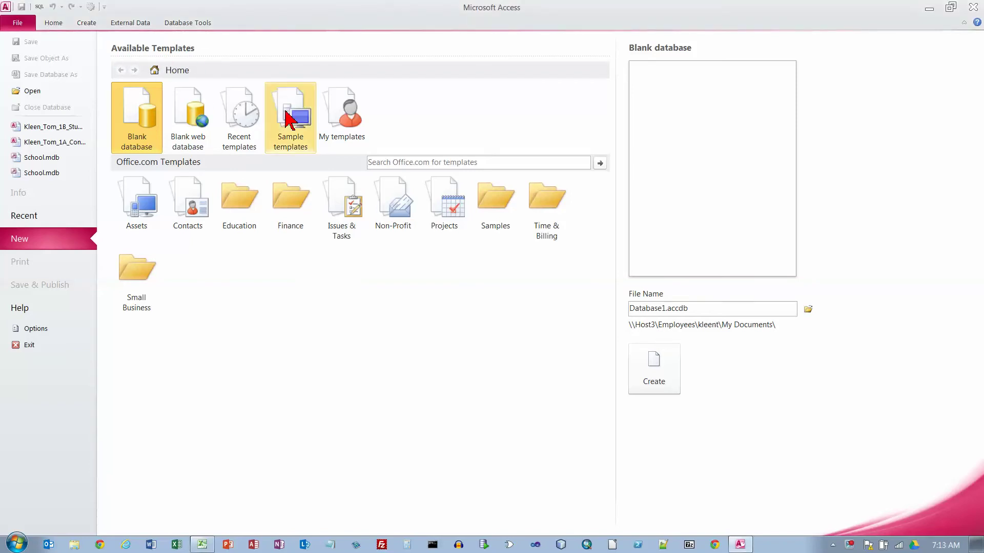
- Show the sample templates and pick Events, proposing Events.accdb as the file name
left_click(290, 117)
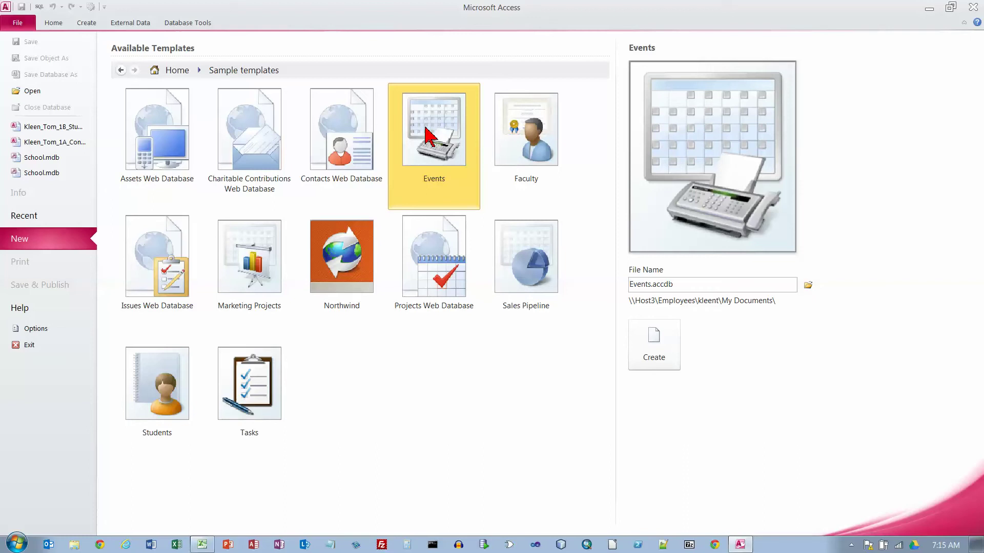
- Choose OneDrive\CSC110-WIT\04_access\Access_CH01 as the new database's save folder
left_click(808, 285)
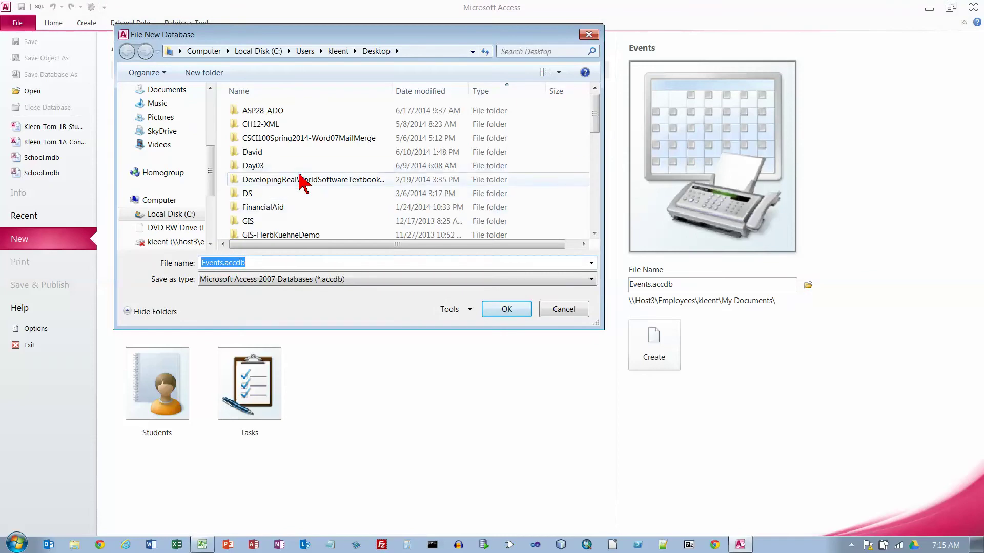
scroll(187, 143, "up", 3)
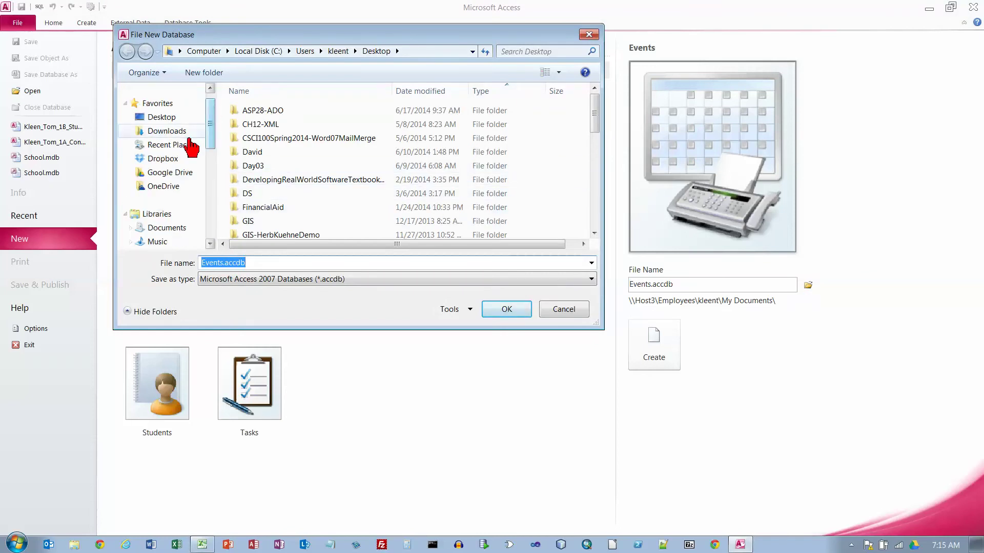
left_click(164, 186)
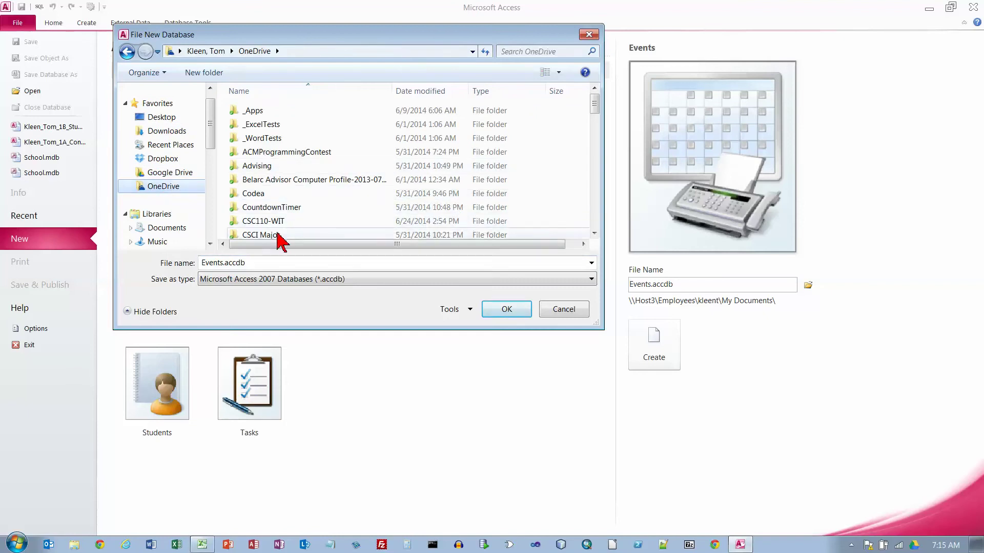
double_click(276, 222)
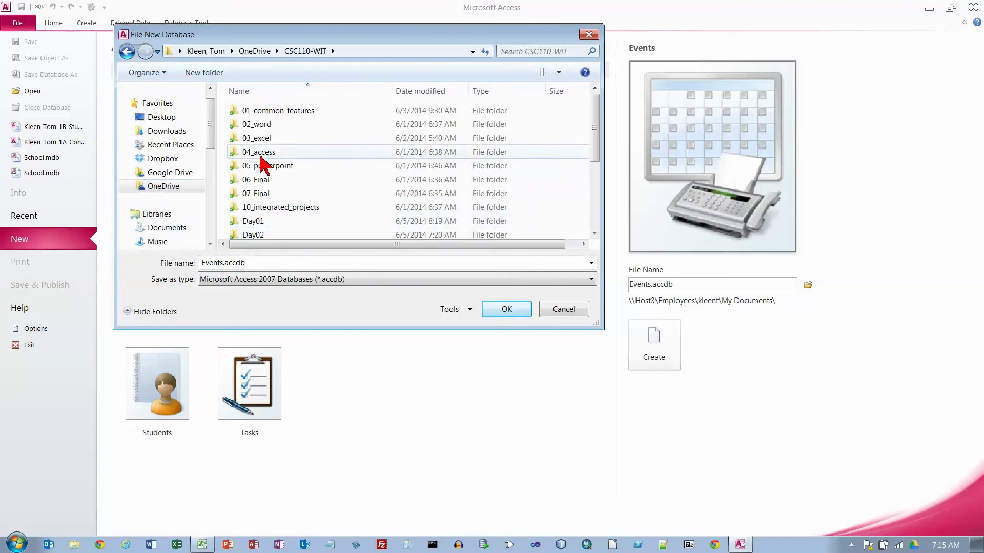
double_click(260, 153)
double_click(271, 111)
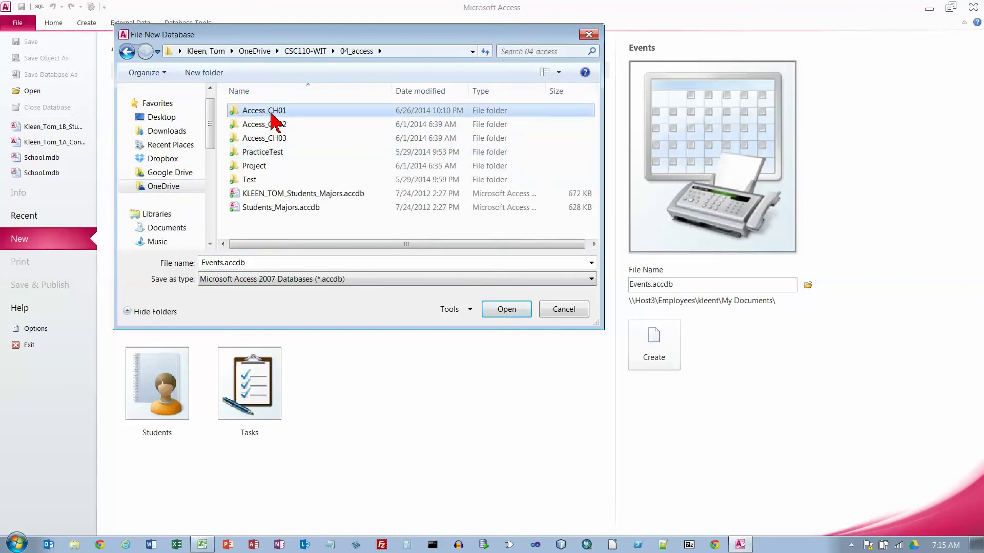
- Name the database with the student's name plus _1B_Student_Workshops and create it
double_click(319, 263)
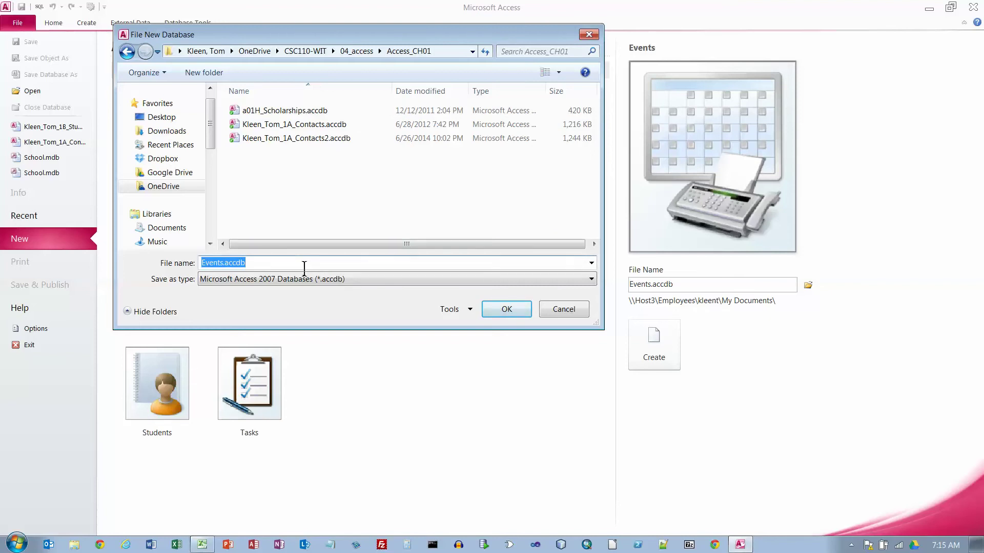
type("Kleen_")
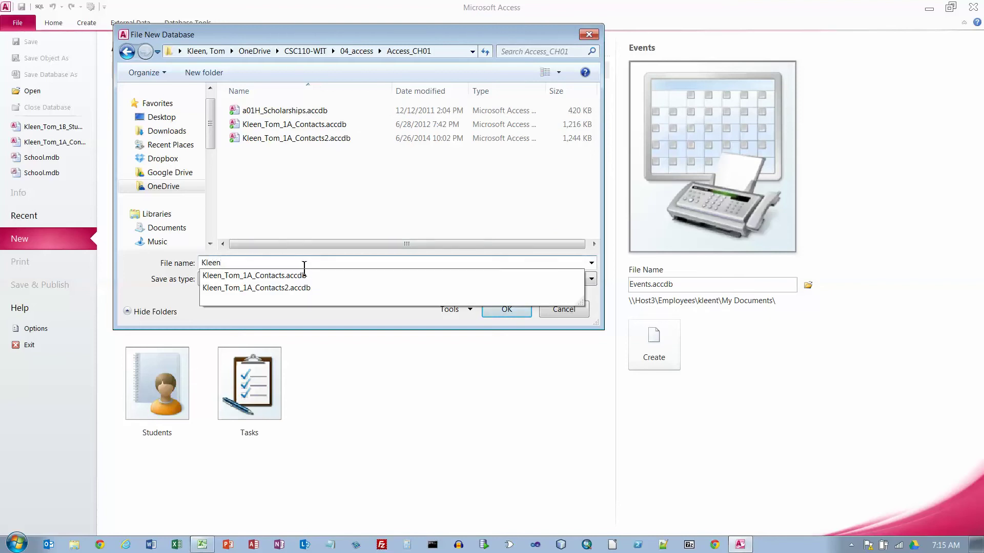
type("Tome")
key("BackSpace")
type("_")
type("1B_Studen")
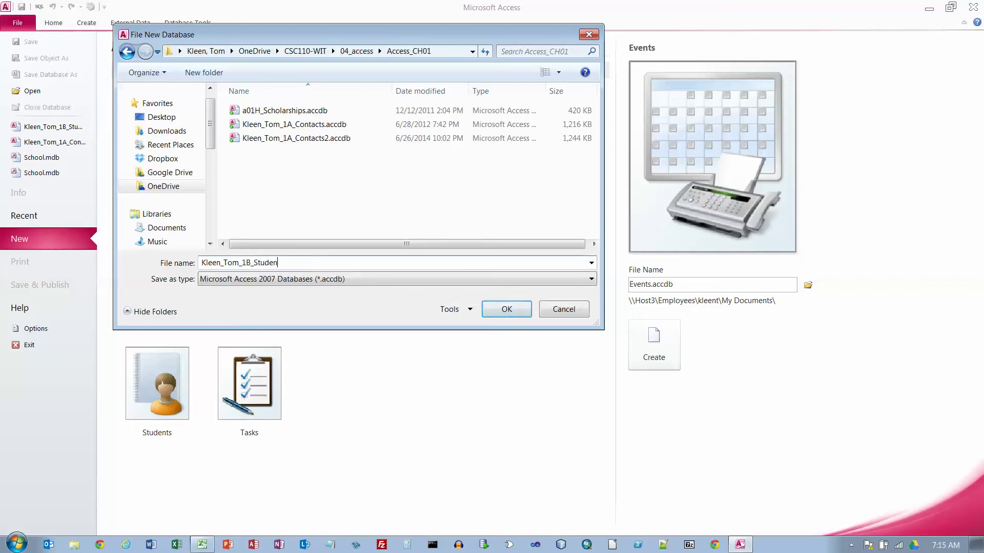
type("t_Workshops")
left_click(508, 312)
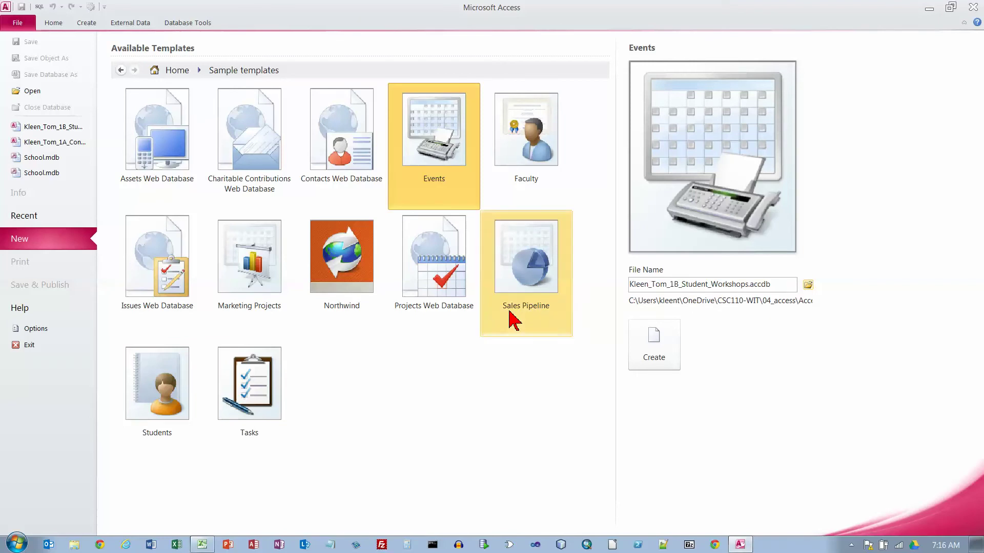
left_click(652, 348)
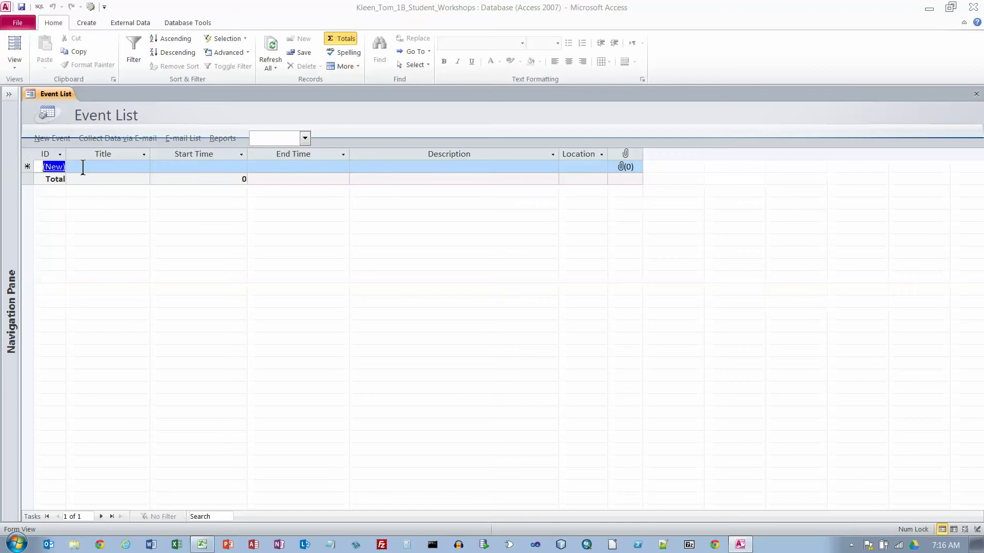
- Enter the first event, Your Cyber Reputation, 3/9/2016, 7–9 PM, Internet Safety
left_click(86, 167)
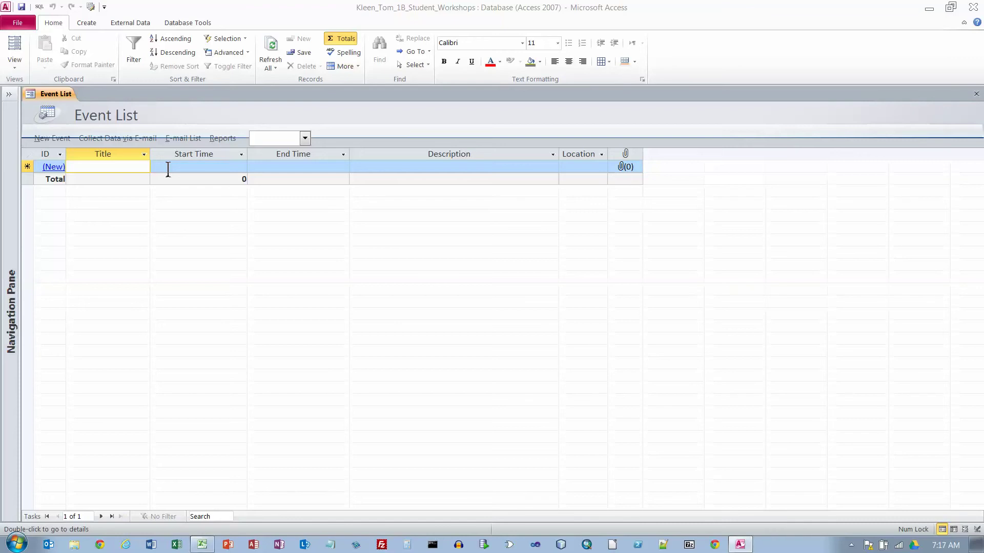
key("ctrl+v")
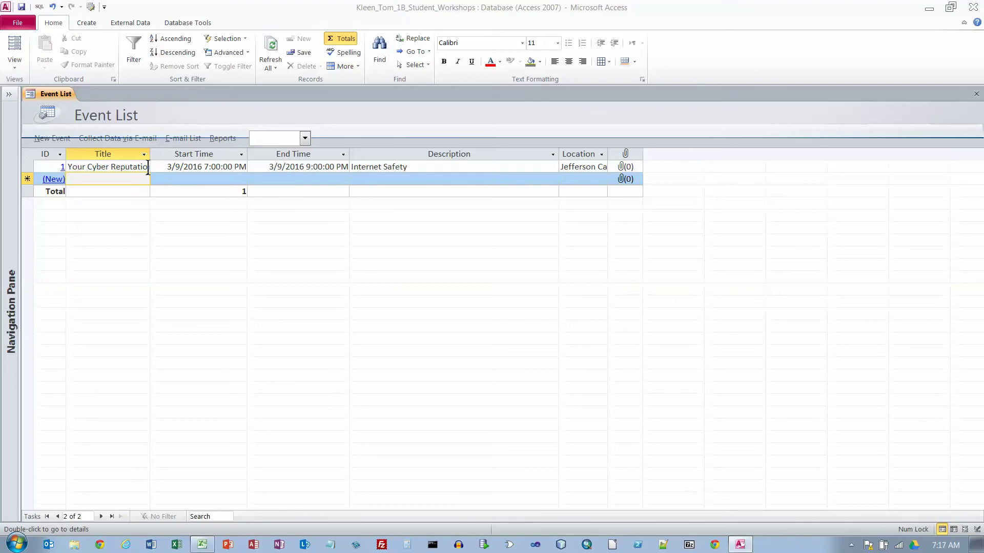
left_click(59, 143)
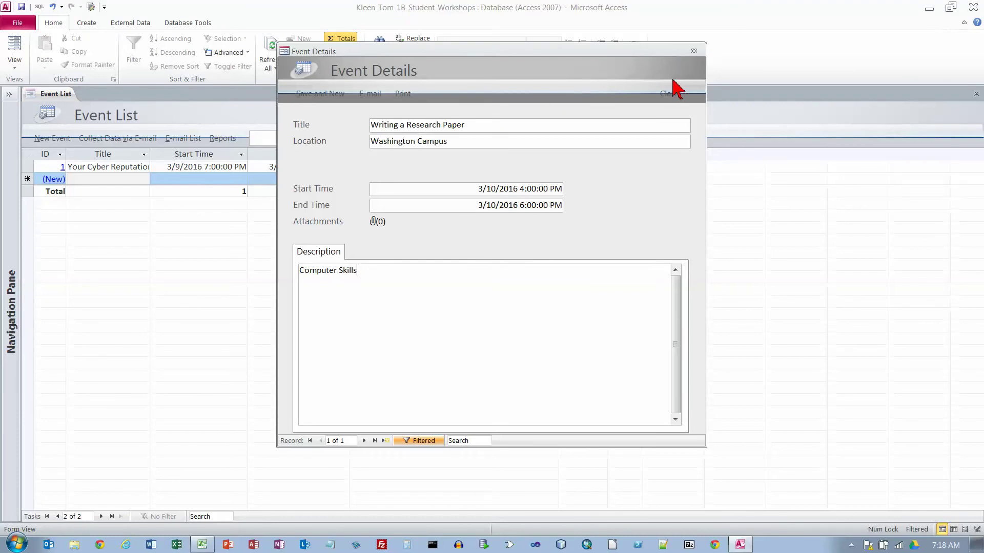
- Save and close the Writing a Research Paper event's details form
left_click(694, 52)
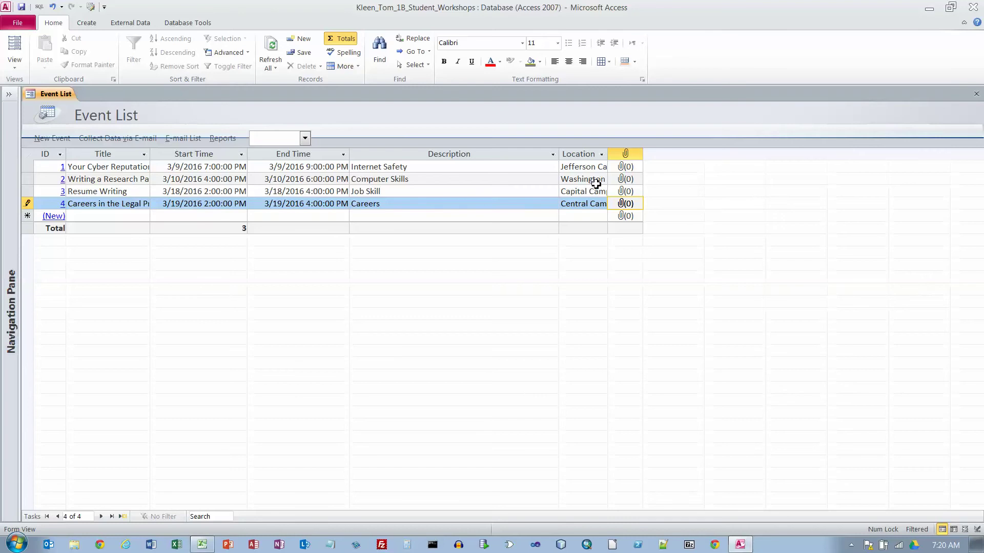
- Close the Event List form and show the External Data import options
left_click(975, 94)
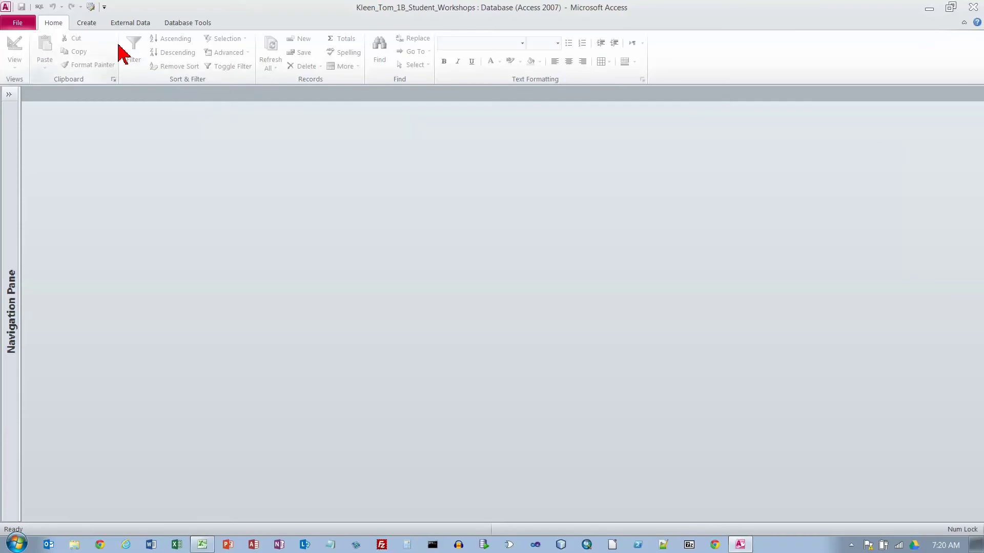
left_click(131, 25)
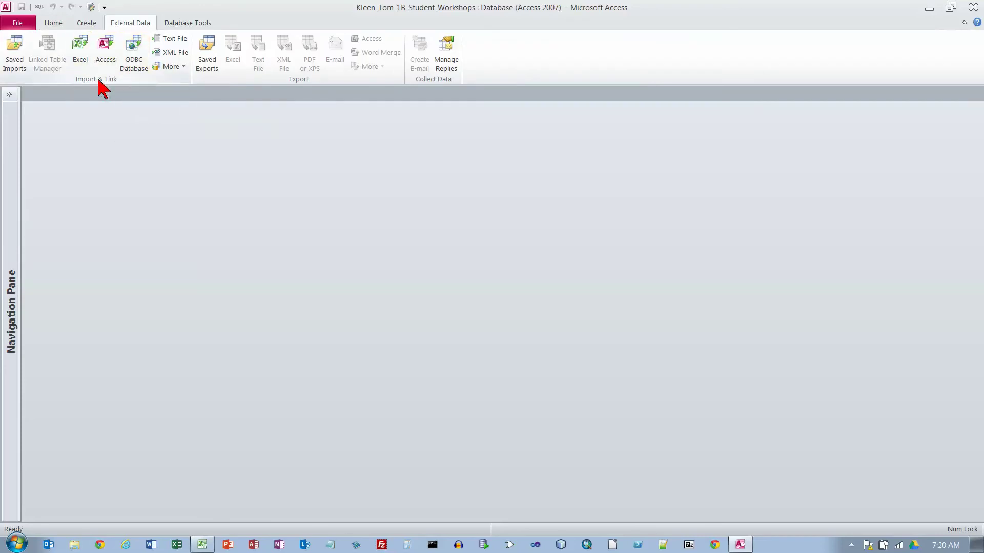
- Pick Access_CH01\a01B_Workshops.xlsx and set it to append records to the Events table
left_click(81, 49)
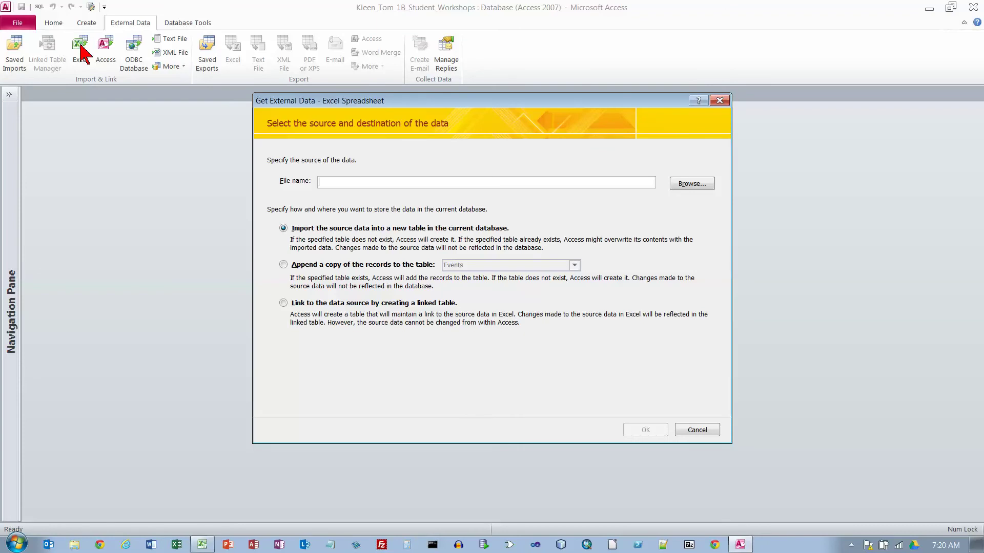
left_click(695, 187)
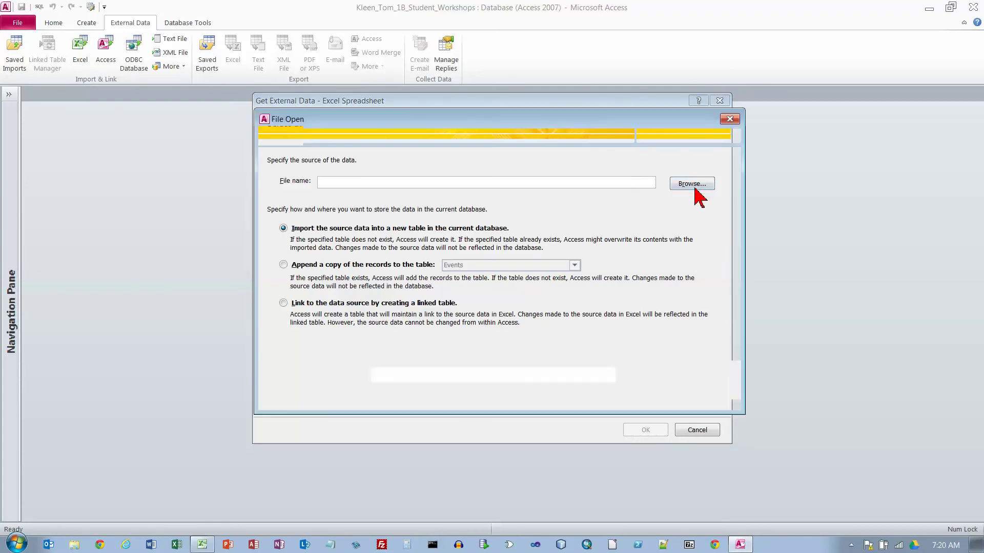
left_click(300, 176)
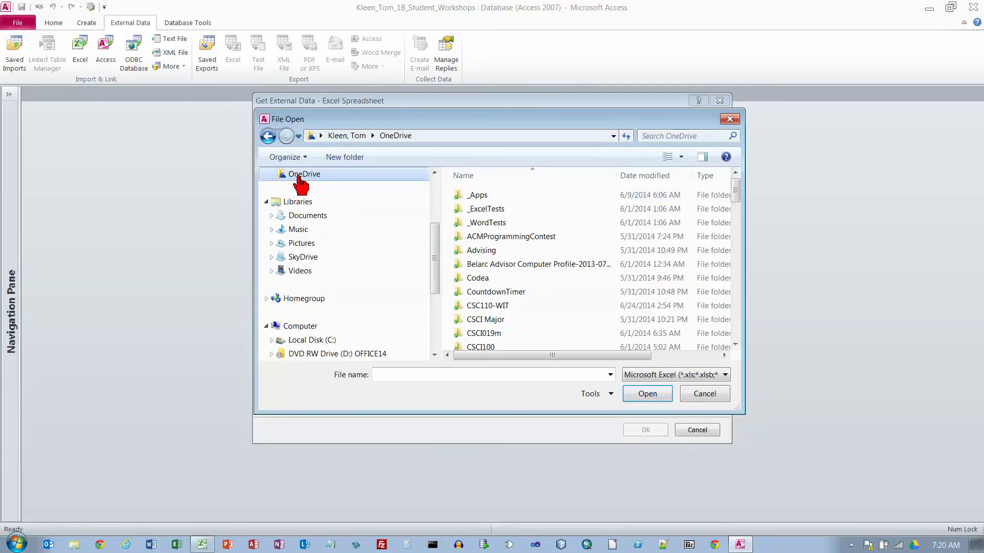
double_click(501, 305)
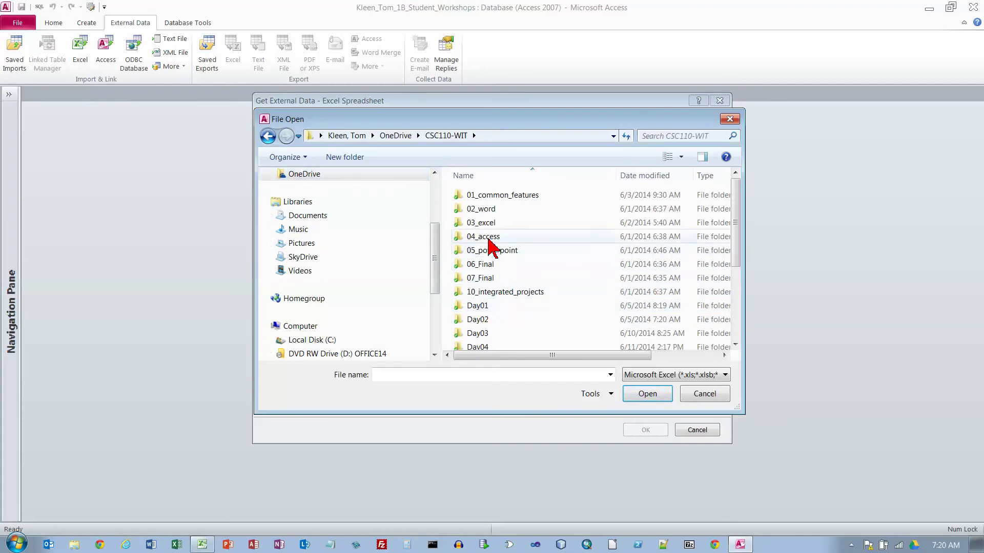
double_click(491, 238)
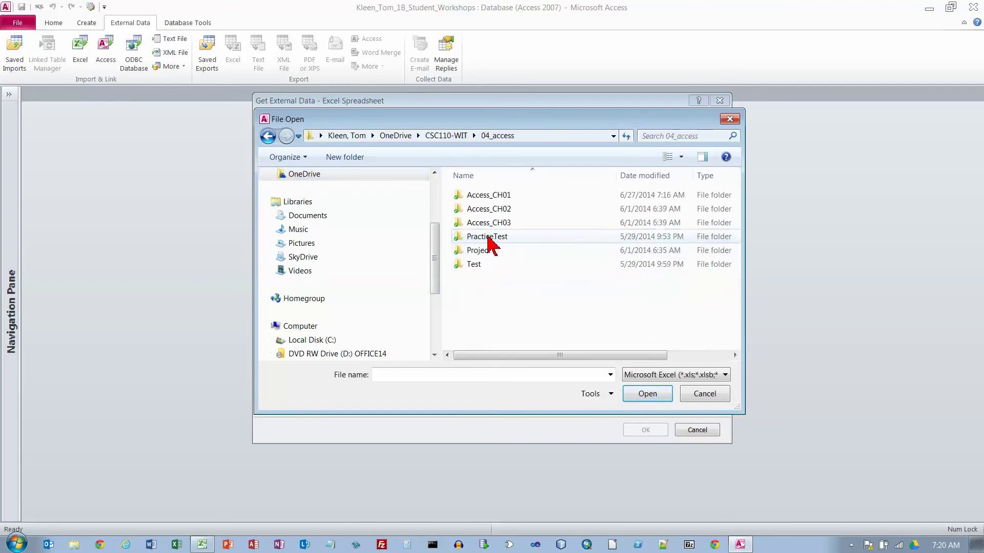
double_click(501, 195)
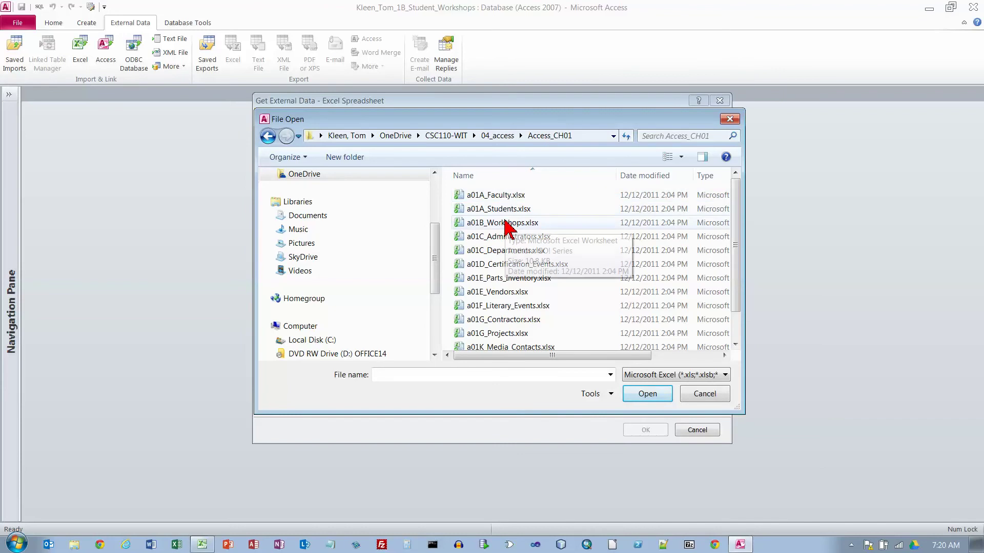
left_click(505, 222)
left_click(644, 394)
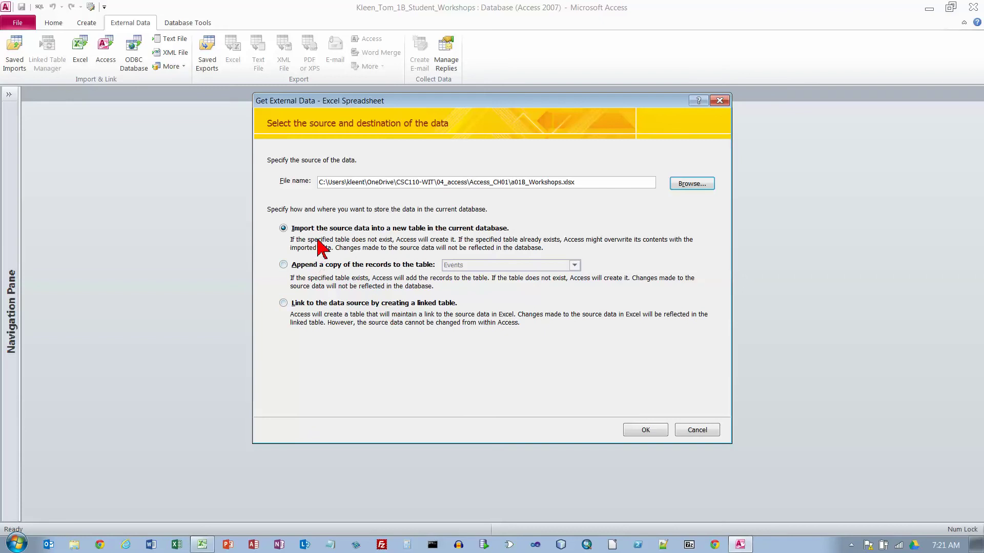
left_click(283, 264)
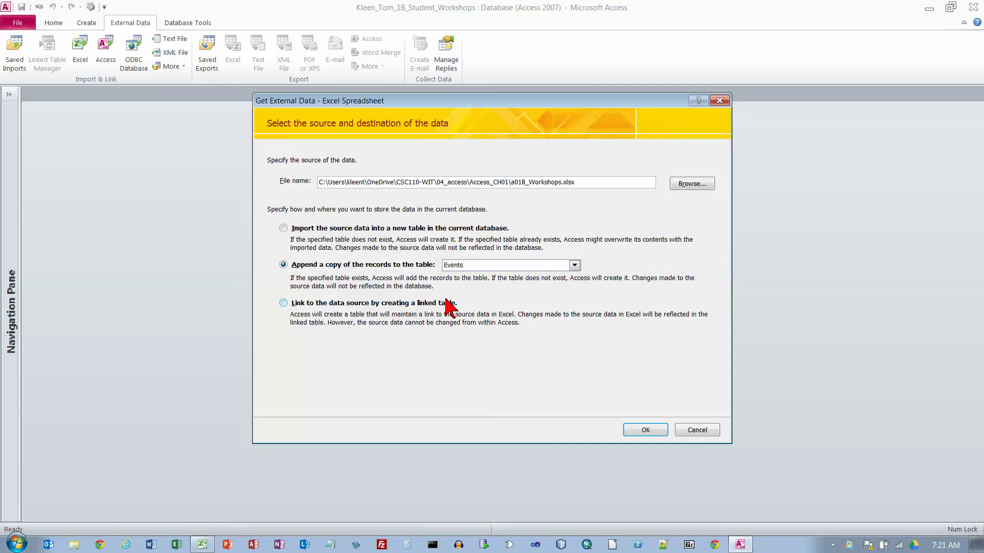
left_click(648, 434)
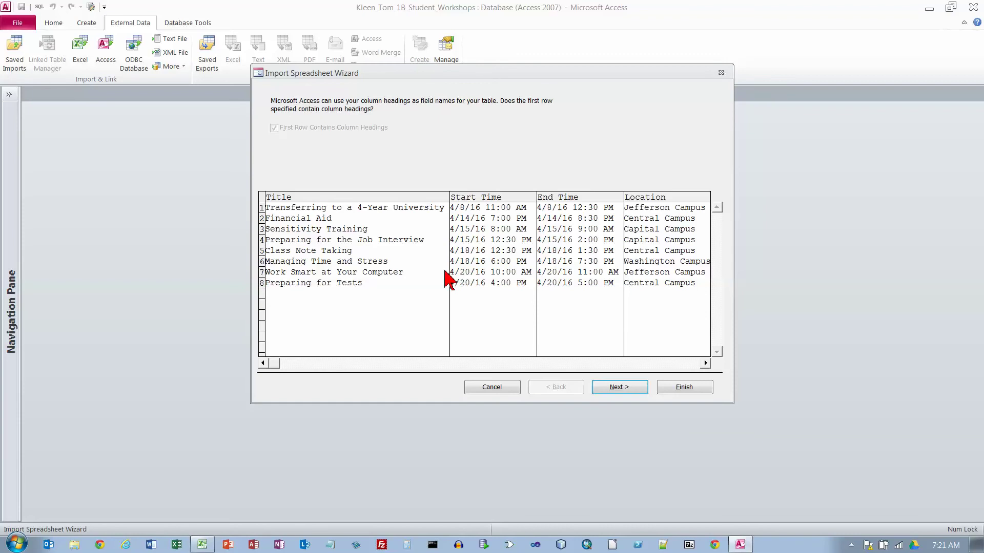
- Finish the Import Spreadsheet Wizard and close without saving the import steps
left_click(620, 388)
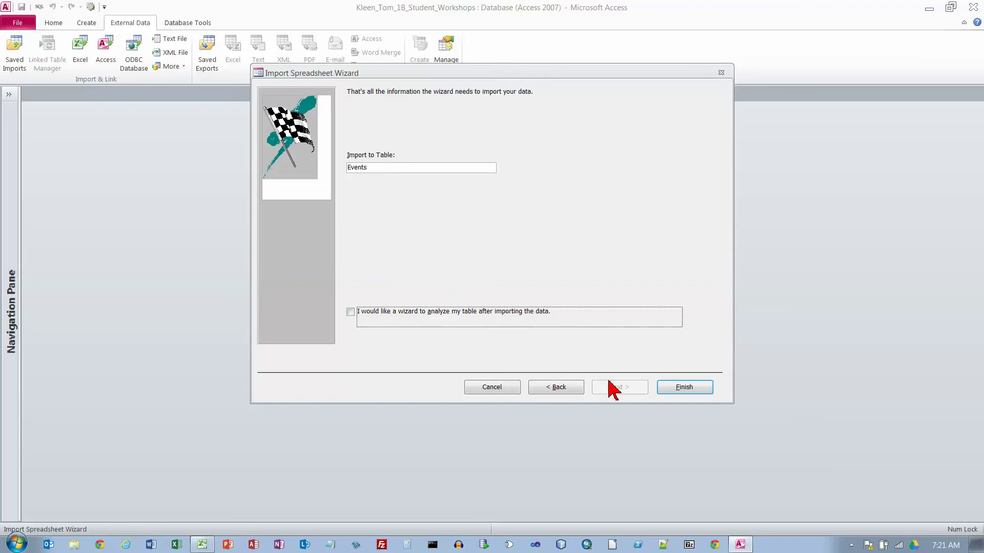
left_click(680, 388)
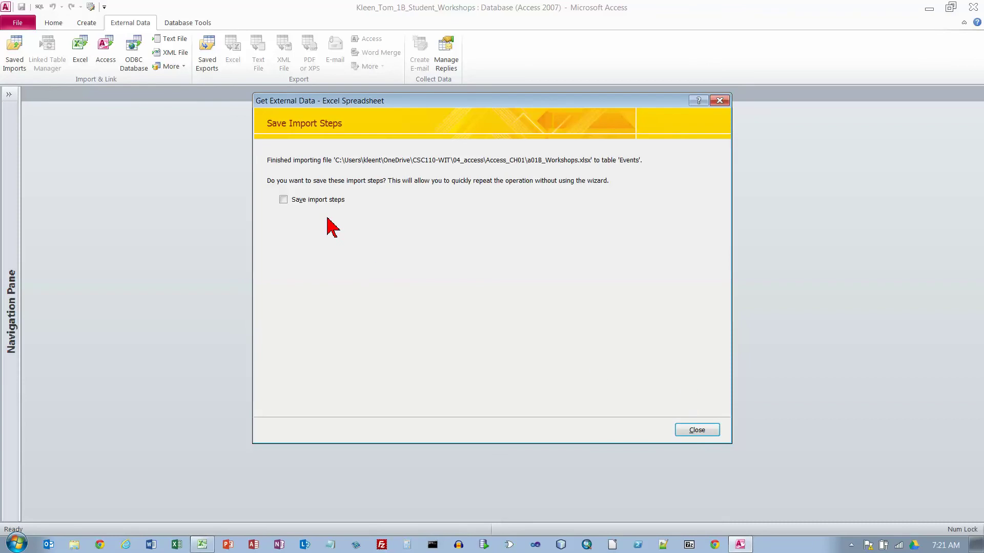
left_click(694, 431)
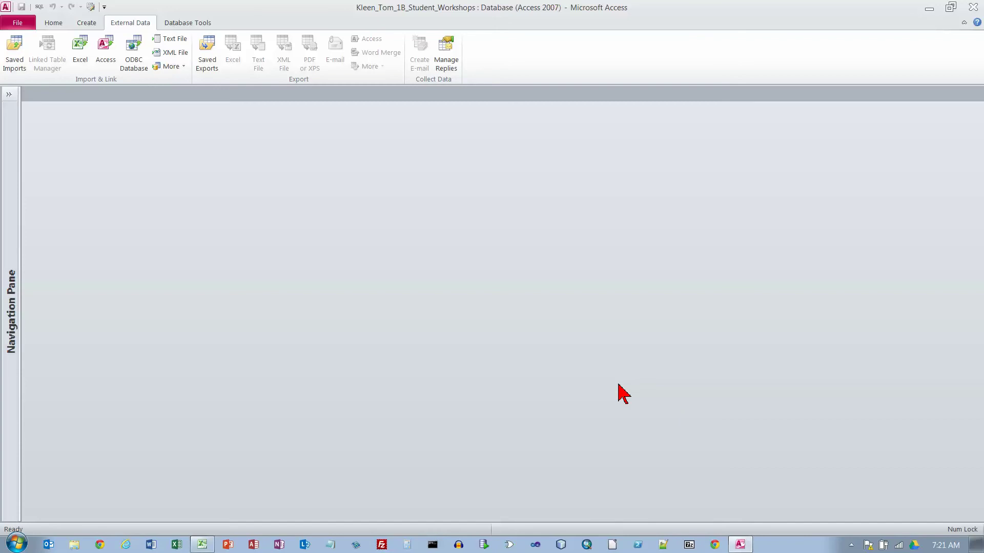
- Reopen the Event List showing all 12 events and hide the navigation pane
left_click(9, 94)
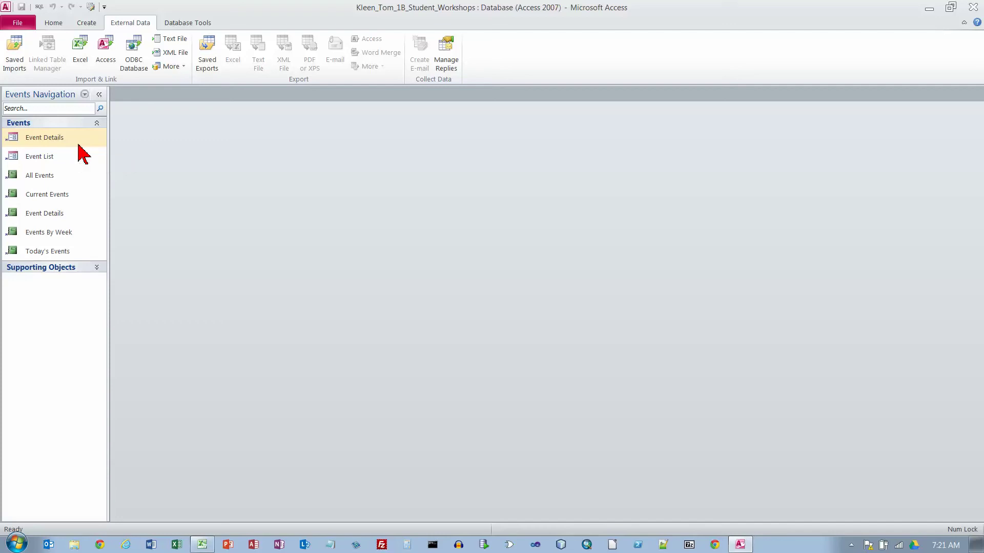
double_click(35, 157)
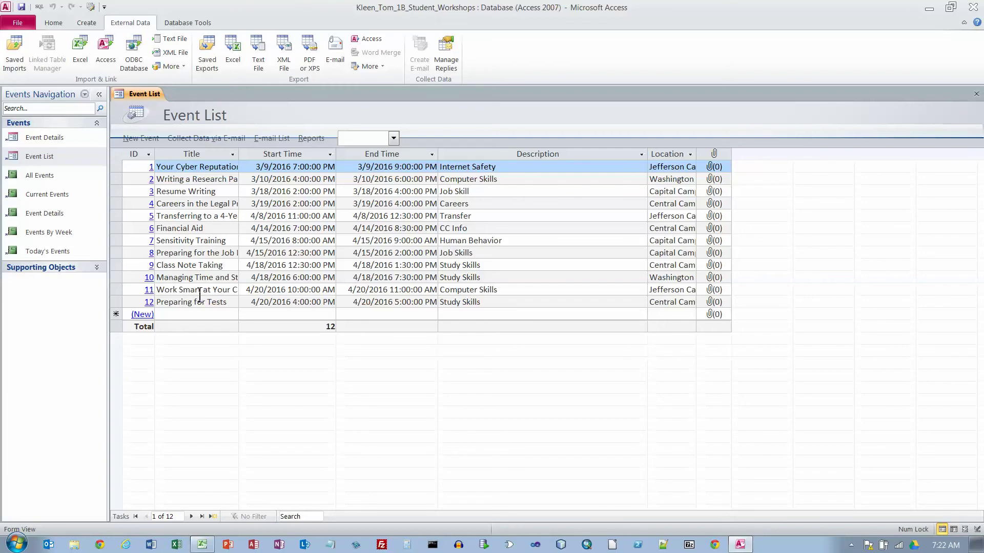
left_click(99, 94)
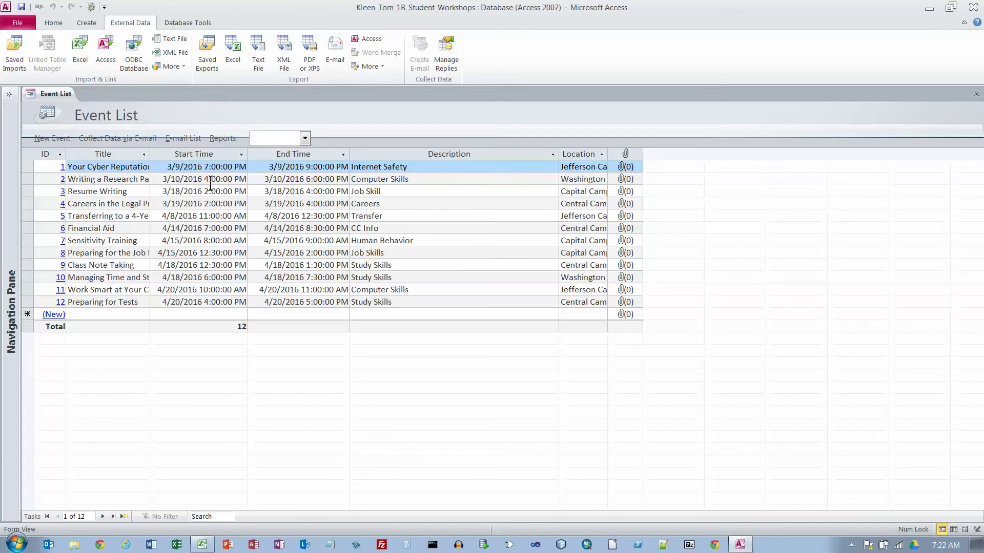
- Select the whole Event List datasheet and best-fit every column to its contents
left_click(28, 154)
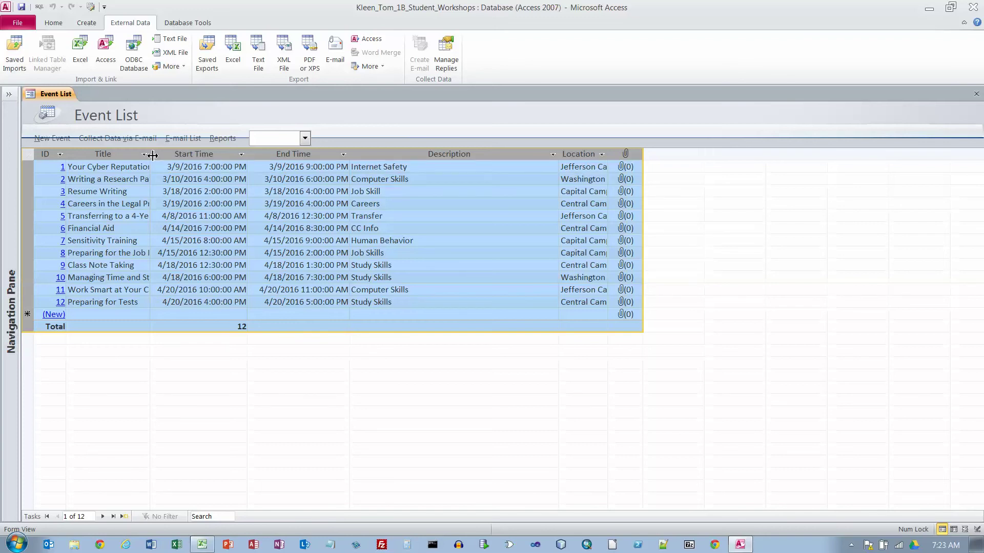
left_click(165, 156)
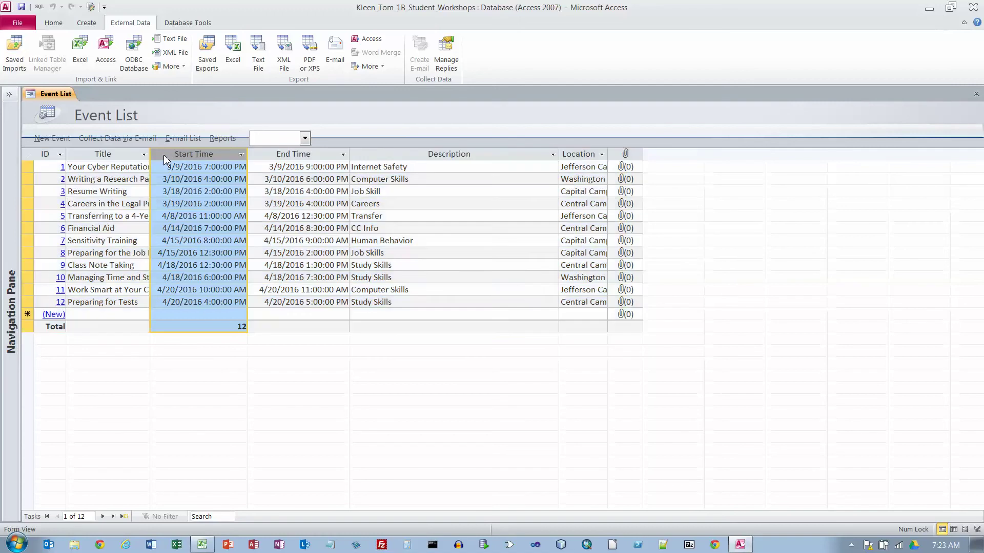
right_click(165, 157)
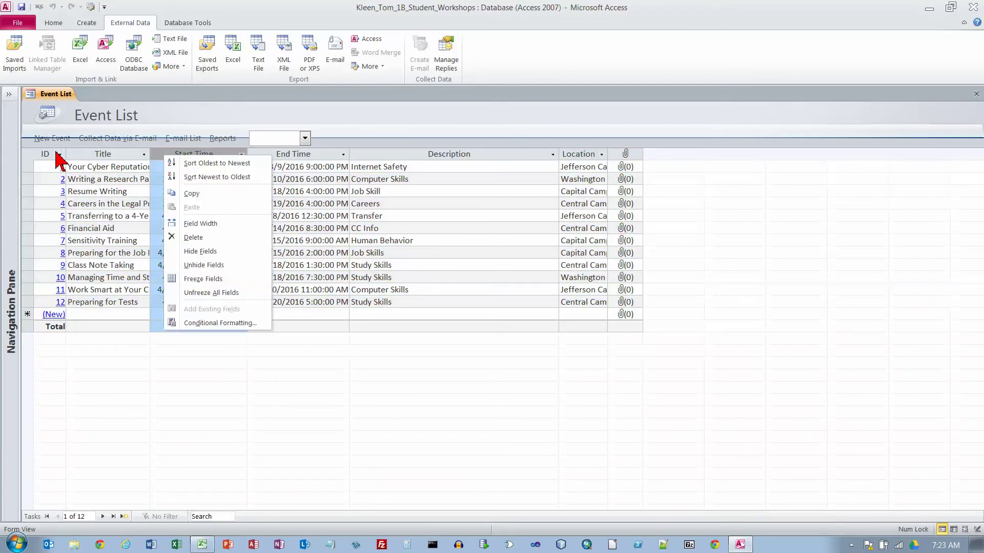
left_click(30, 155)
left_click(29, 155)
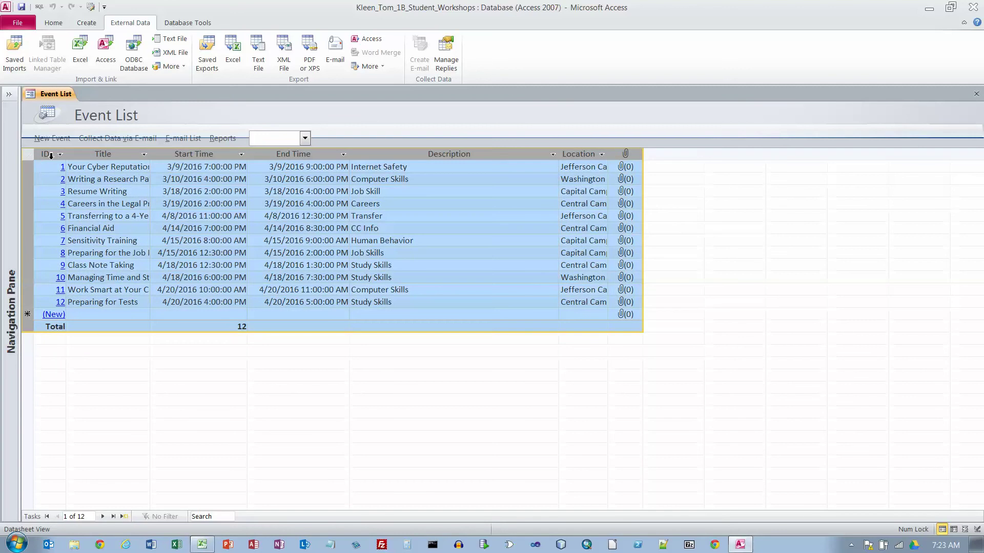
right_click(129, 156)
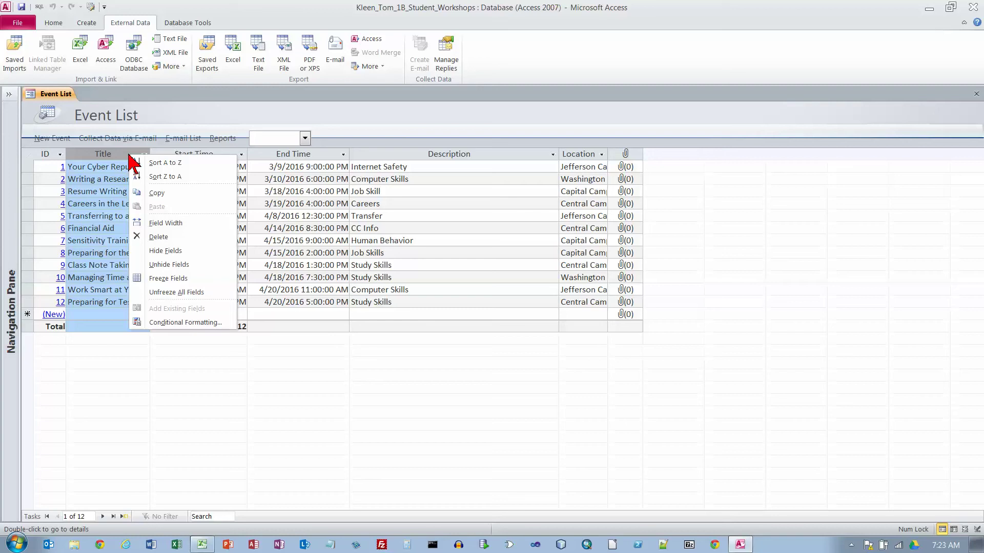
key("Escape")
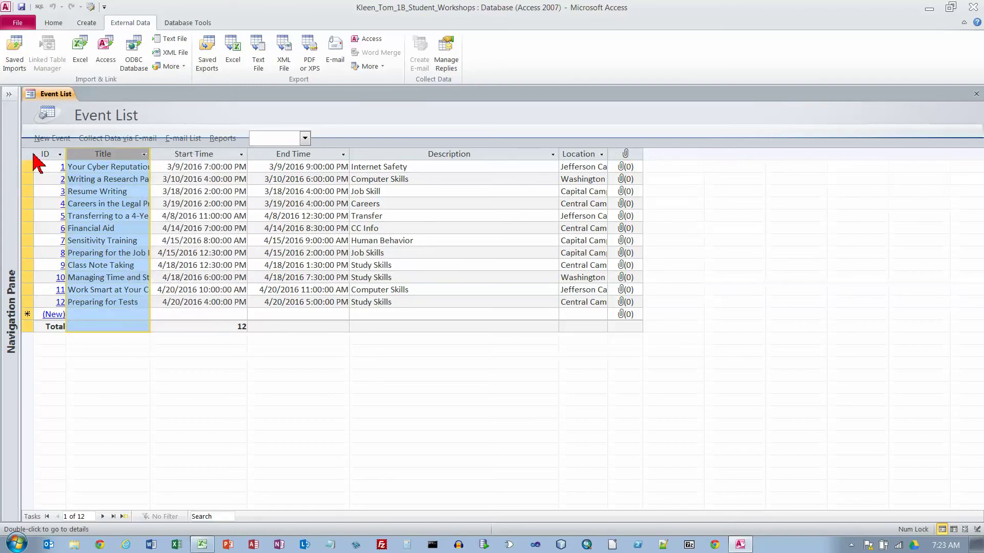
left_click(28, 154)
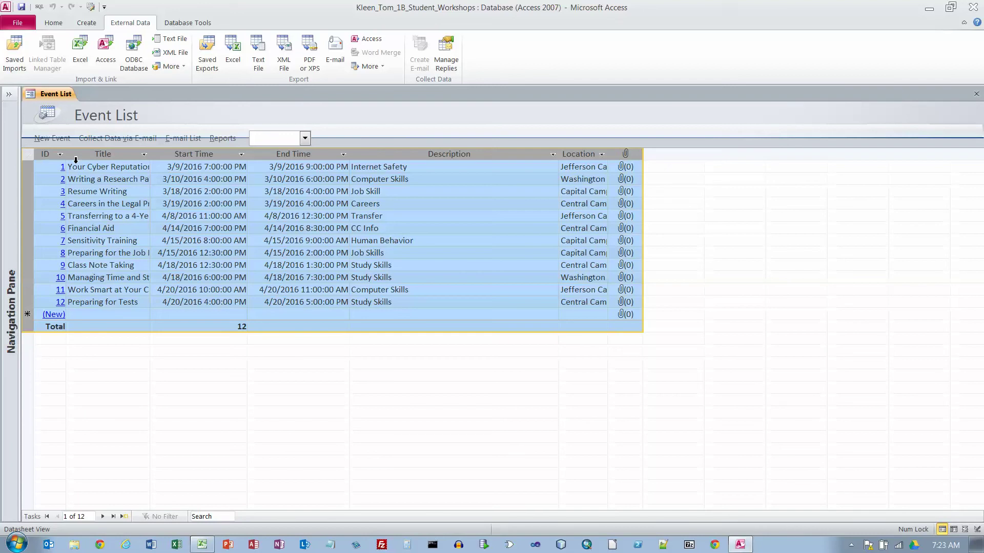
double_click(152, 157)
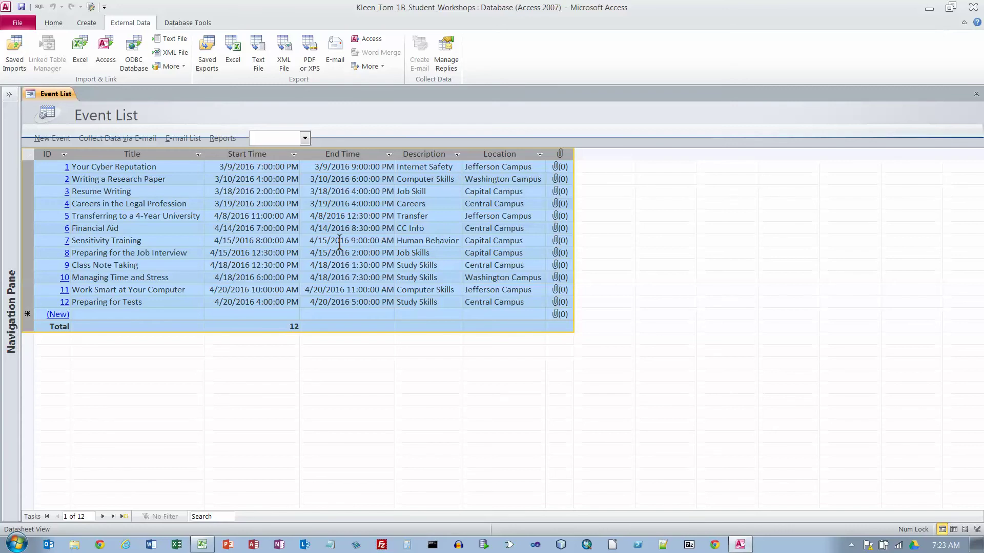
- Save the Event List form layout and expand the Navigation Pane again
left_click(112, 168)
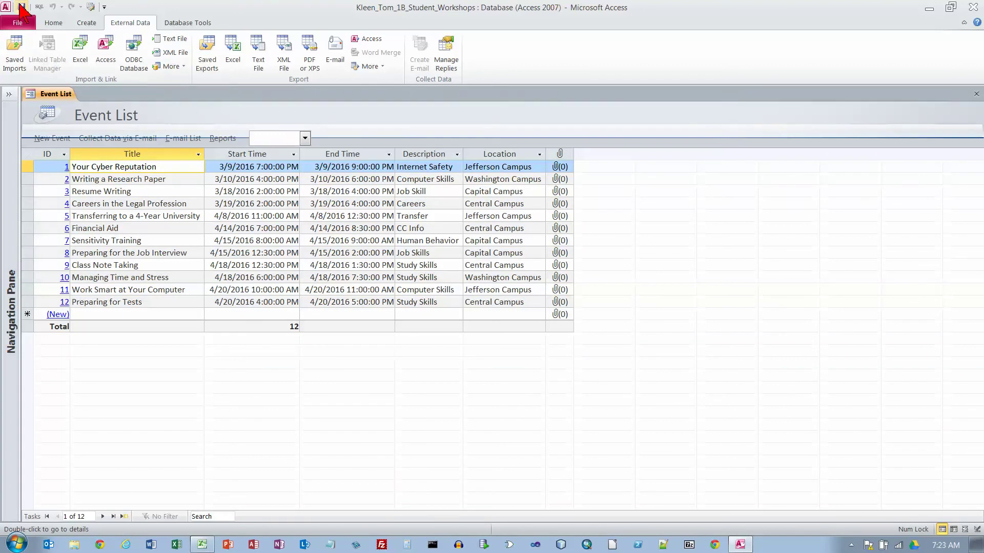
left_click(22, 7)
left_click(11, 99)
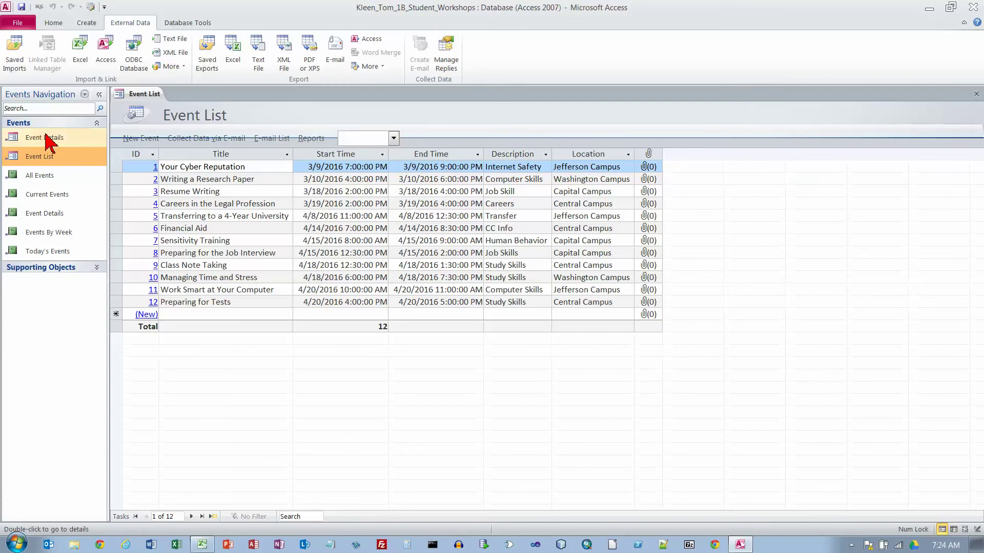
- Group the Navigation Pane by Tables and Related Views, listing objects under Events
left_click(85, 95)
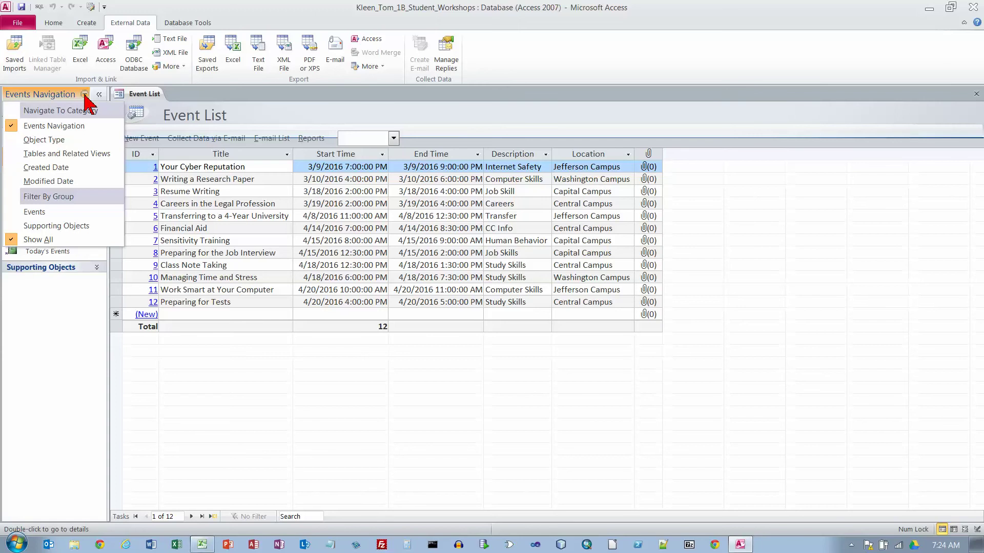
left_click(77, 153)
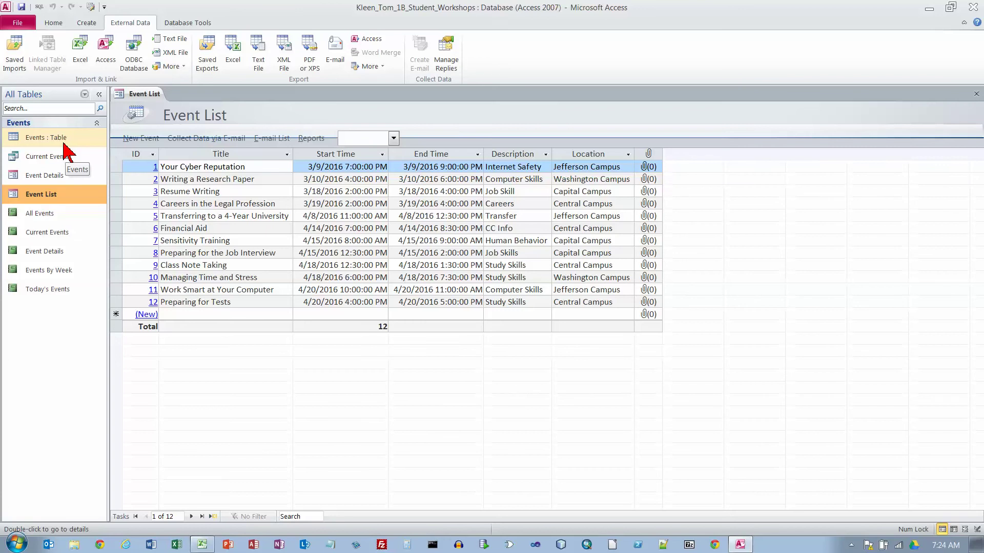
left_click(54, 138)
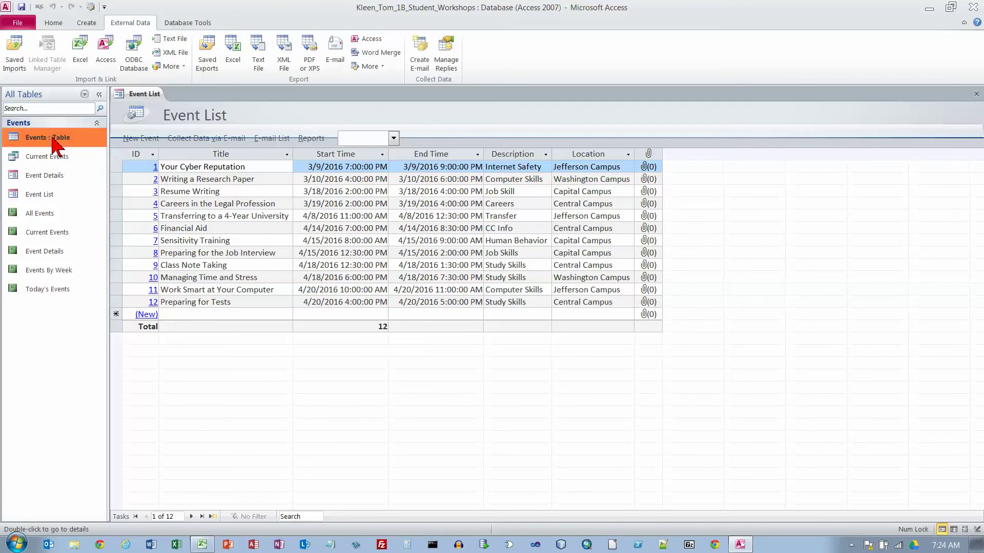
left_click(41, 159)
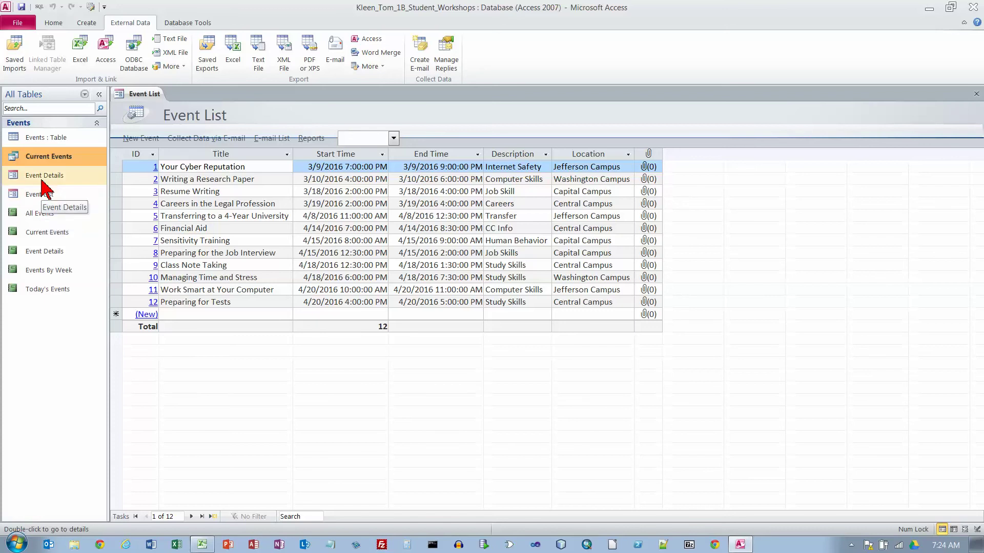
- Open the Events table in datasheet view and compare its 12 records with the Event List form
right_click(39, 140)
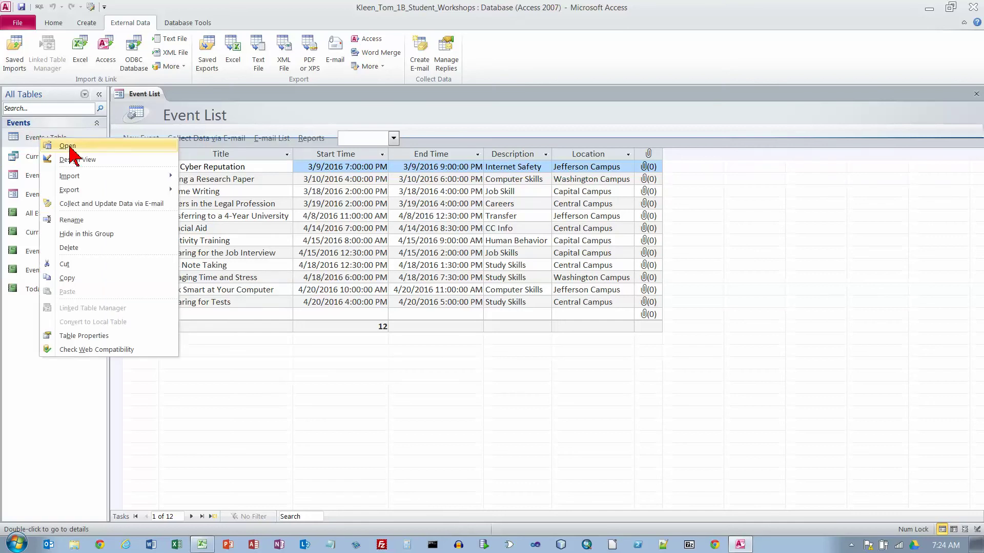
left_click(67, 147)
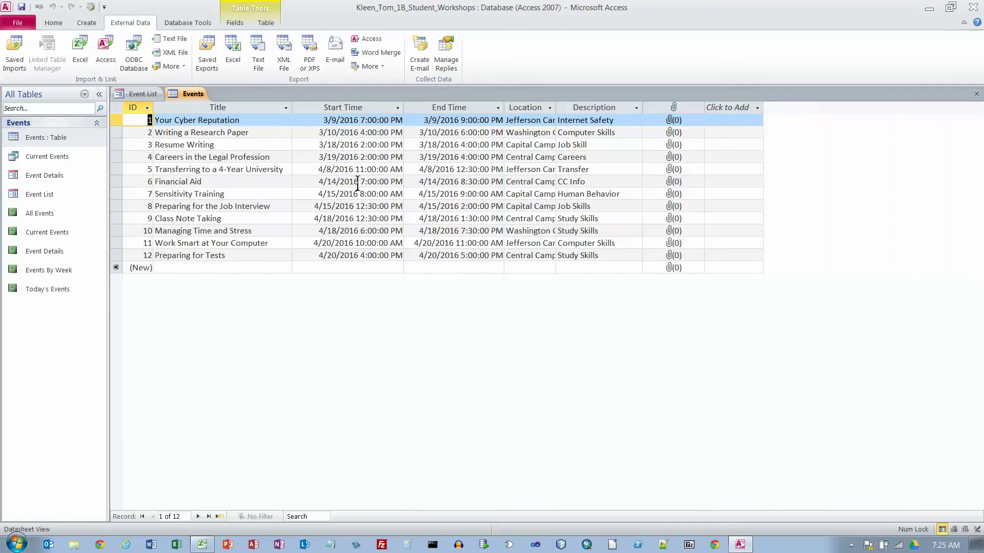
left_click(145, 96)
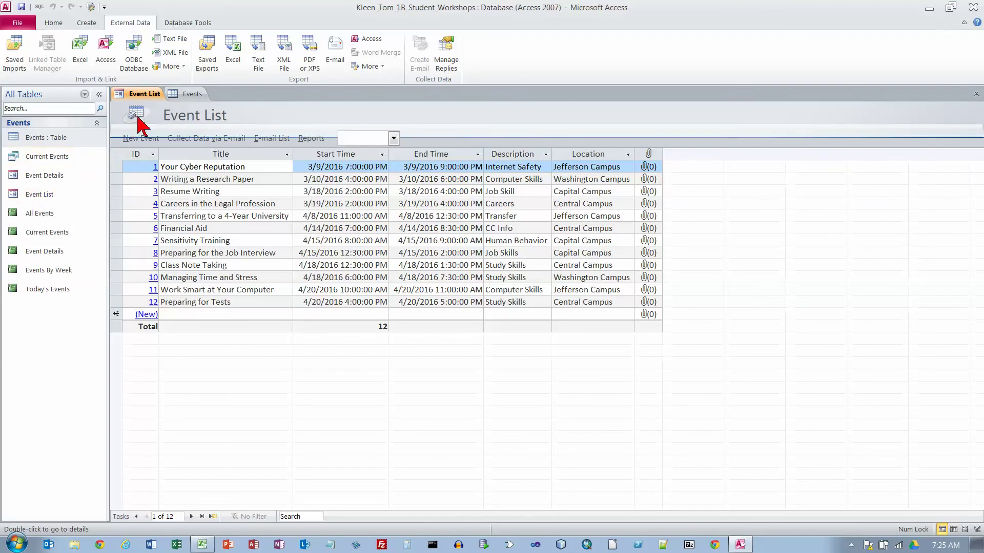
left_click(187, 95)
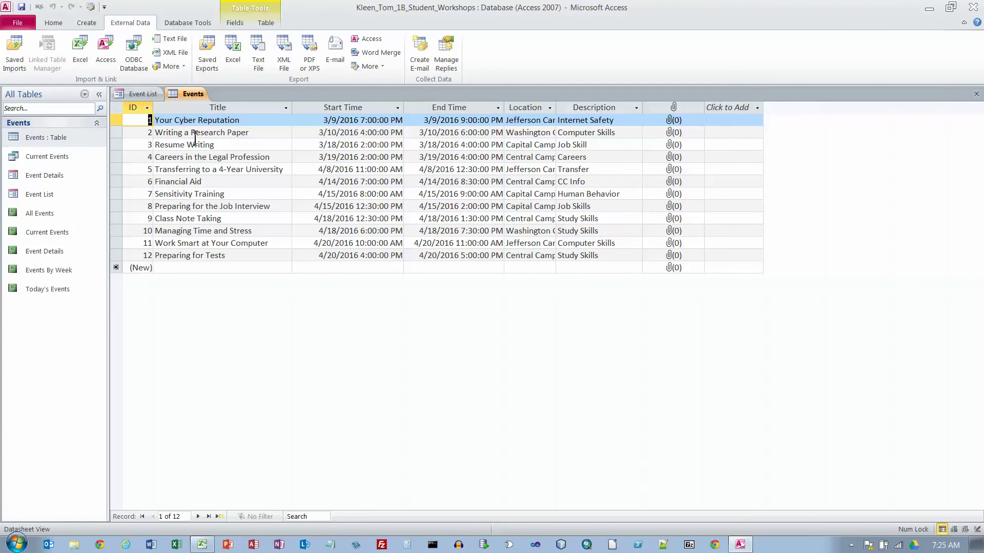
left_click(143, 94)
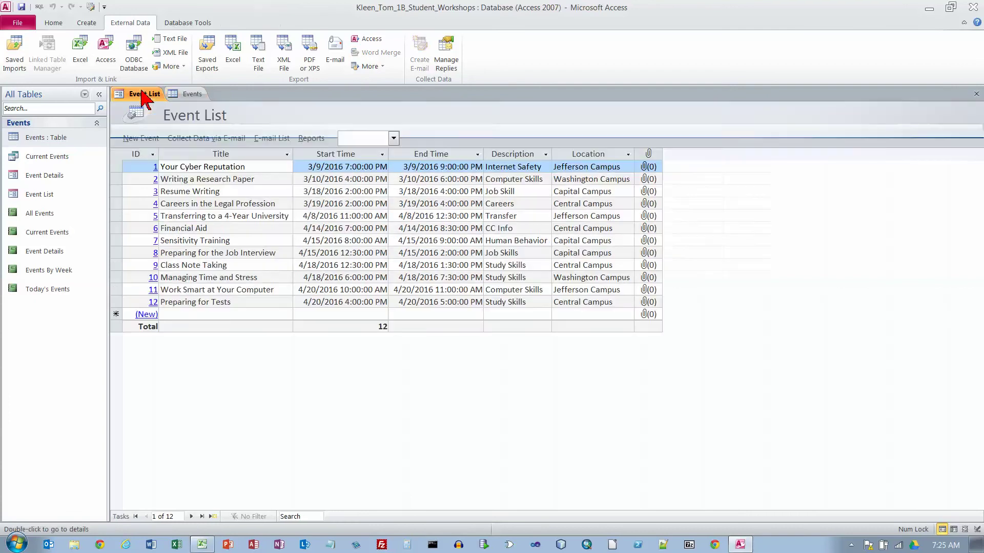
left_click(185, 96)
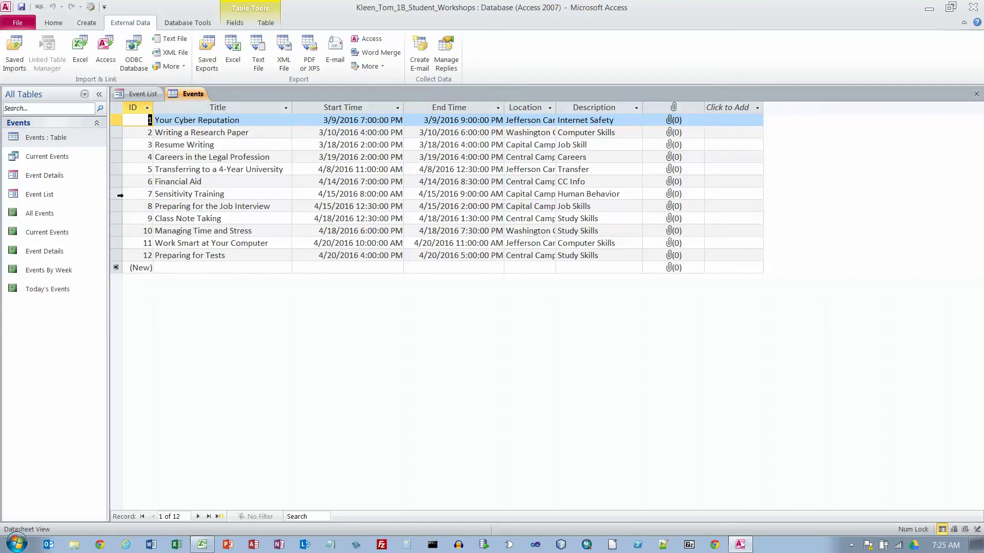
- Preview the Current Events report, then close it
right_click(66, 236)
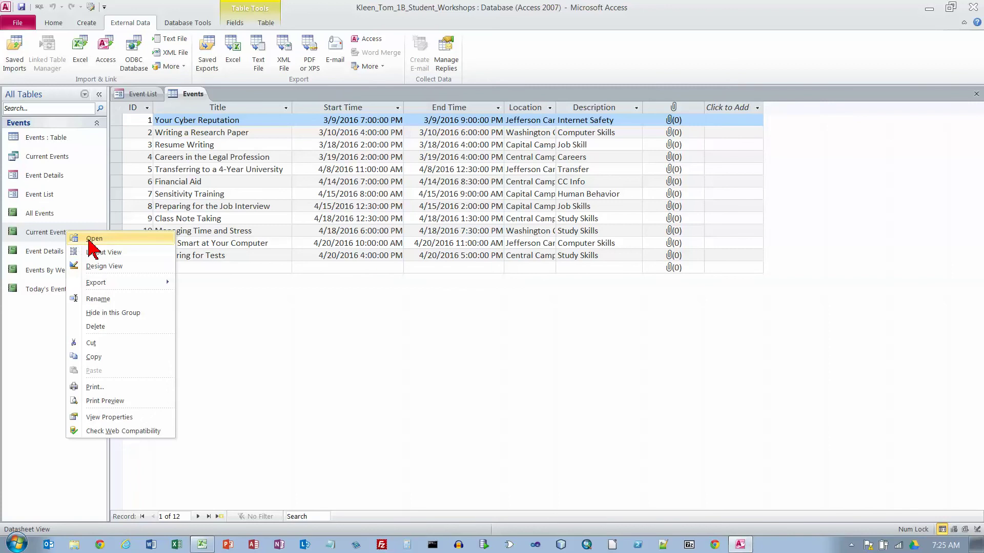
left_click(90, 239)
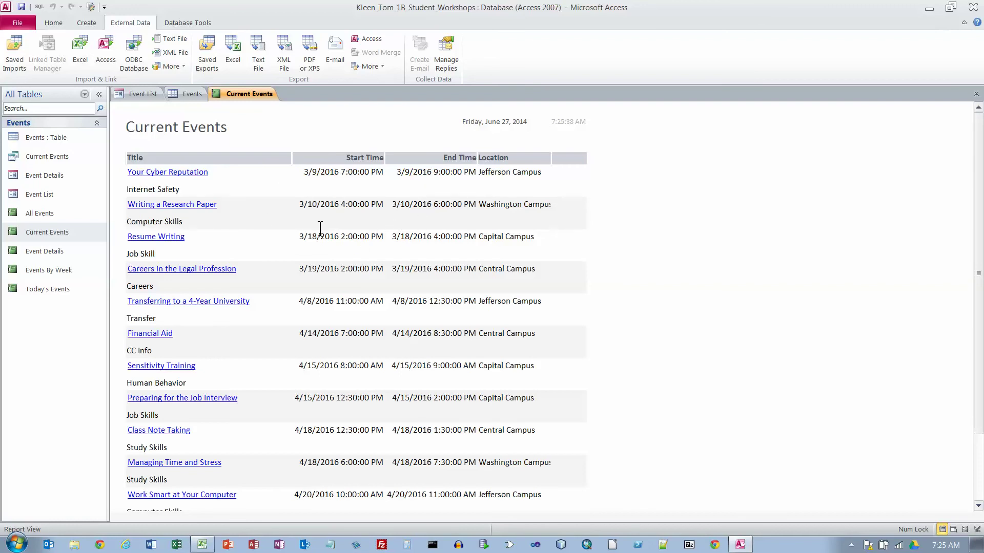
left_click(976, 94)
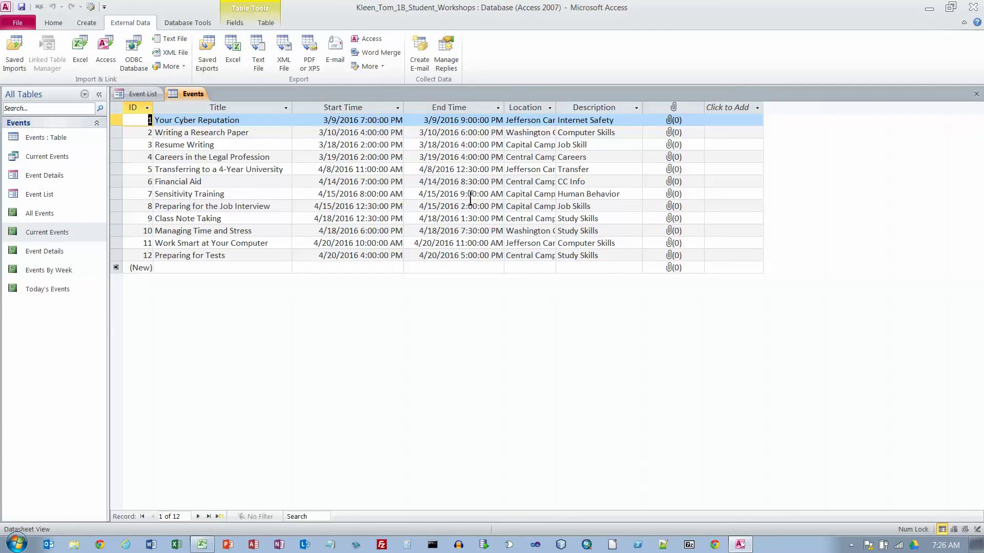
- Preview the Events By Week report, then close it and the Events table
left_click(54, 272)
double_click(54, 270)
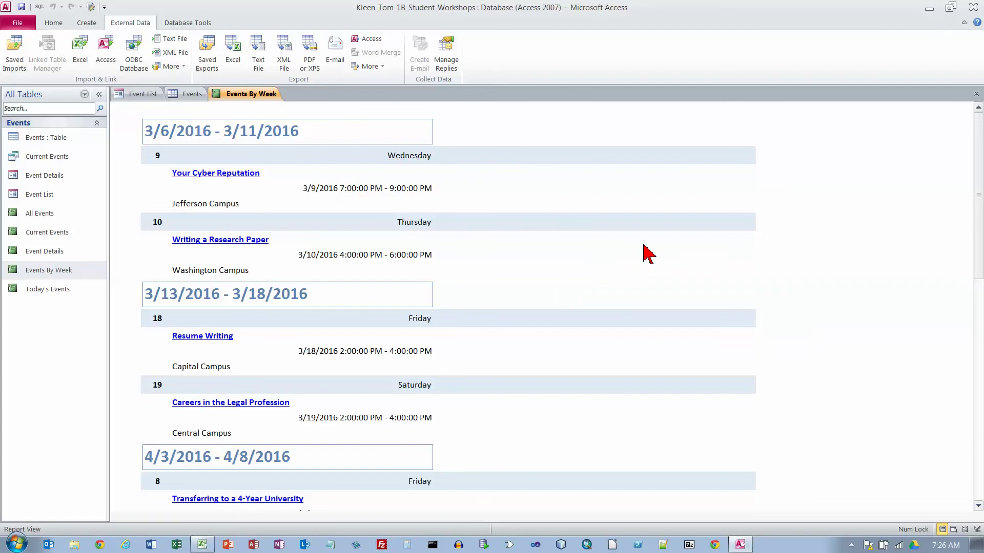
left_click(975, 95)
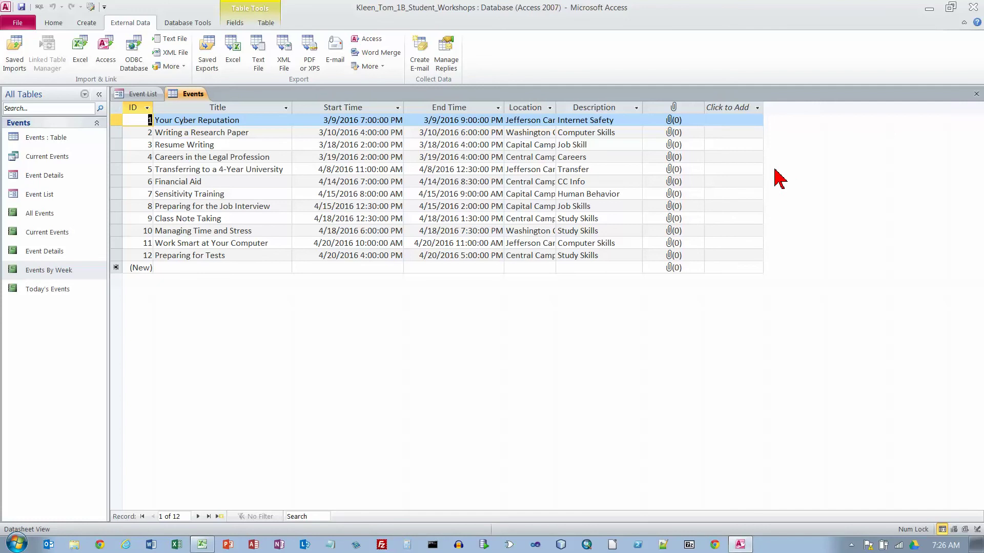
left_click(976, 95)
- Close the Event List form, collapse the Navigation Pane, and create a new blank table
left_click(975, 95)
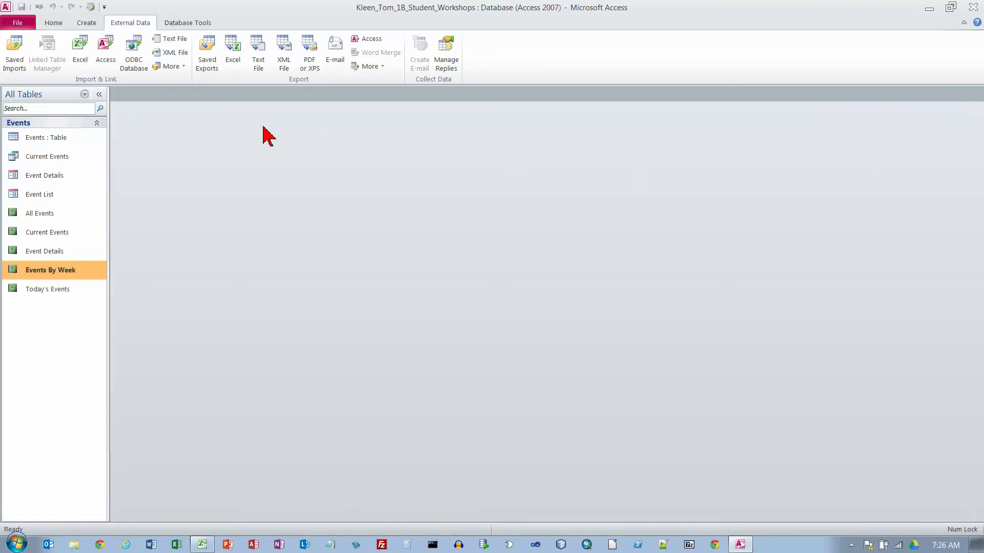
left_click(99, 95)
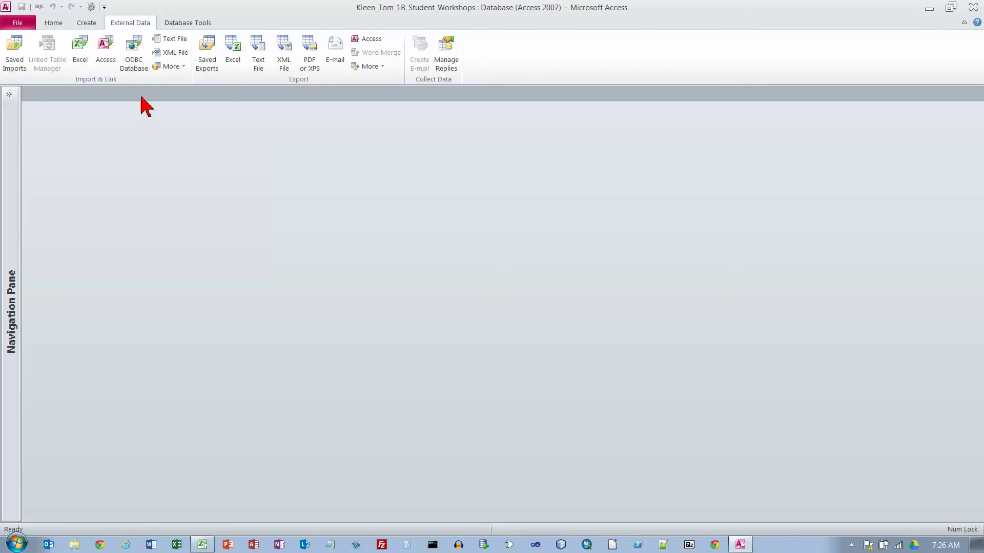
left_click(89, 23)
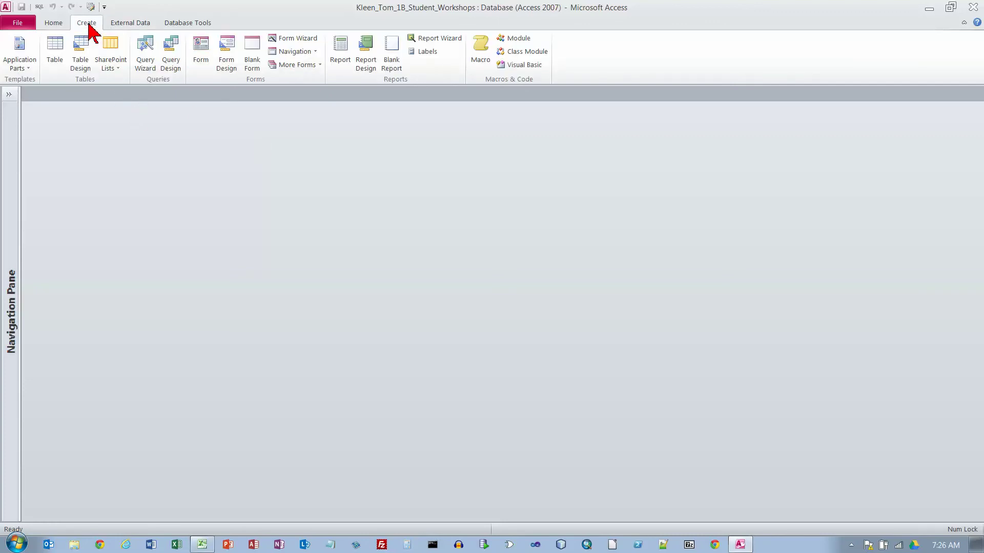
left_click(53, 57)
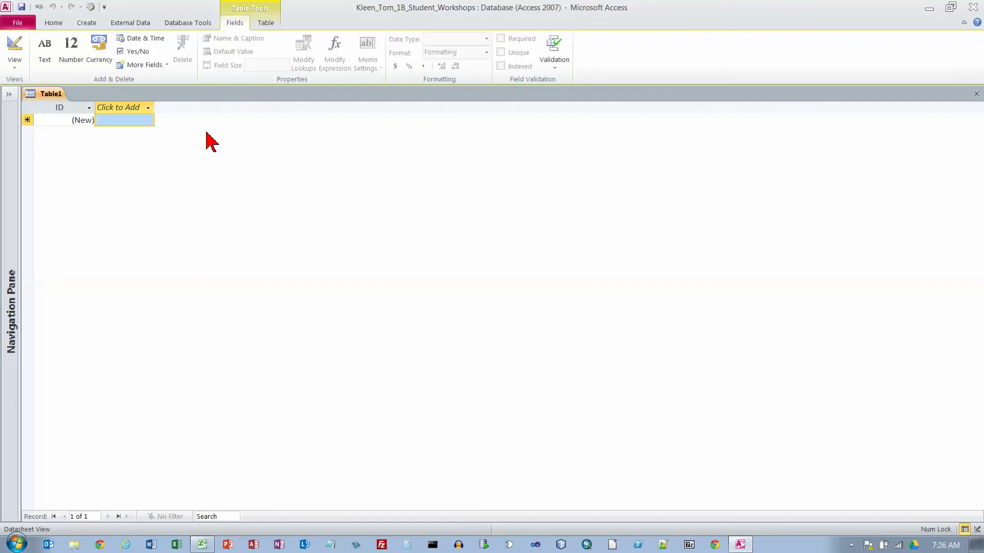
- Dismiss the field naming-rules errors and open the Click to Add data-type list in Table1
left_click(124, 123)
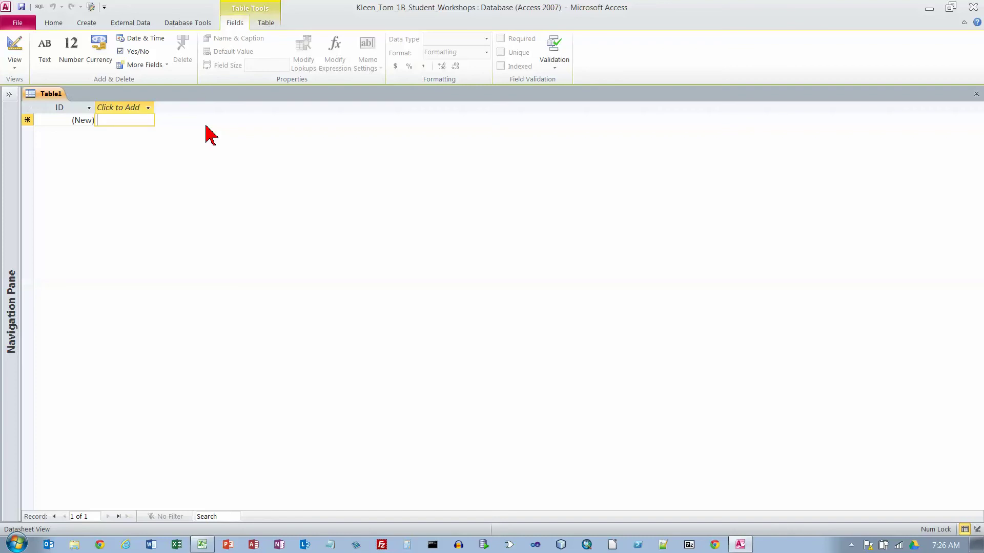
type("Tex")
key("BackSpace")
key("BackSpace")
key("BackSpace")
left_click(149, 113)
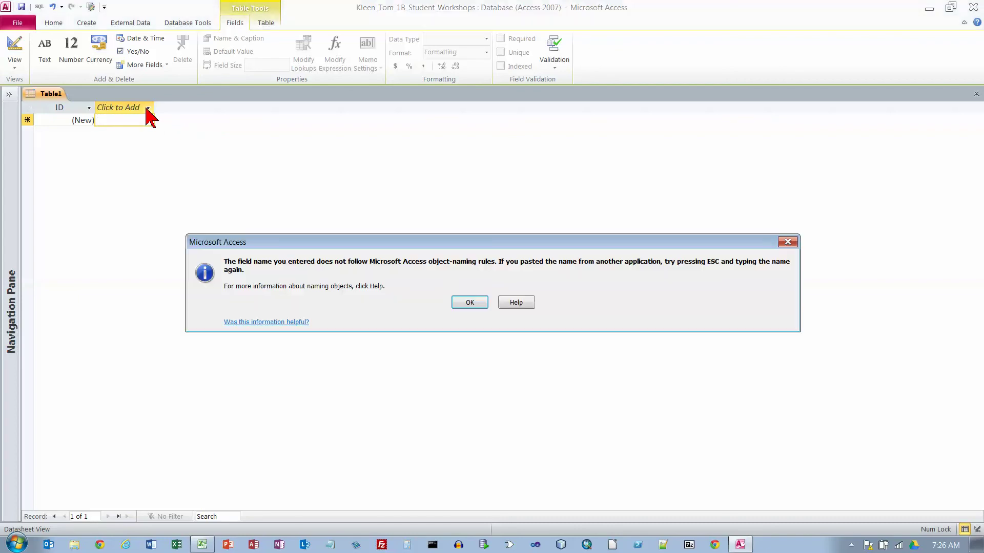
left_click(480, 302)
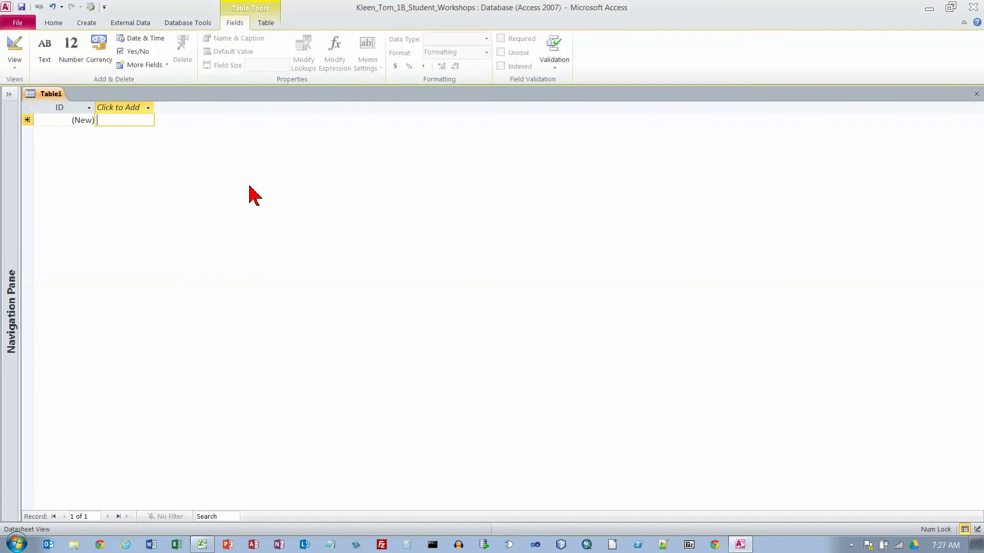
left_click(133, 114)
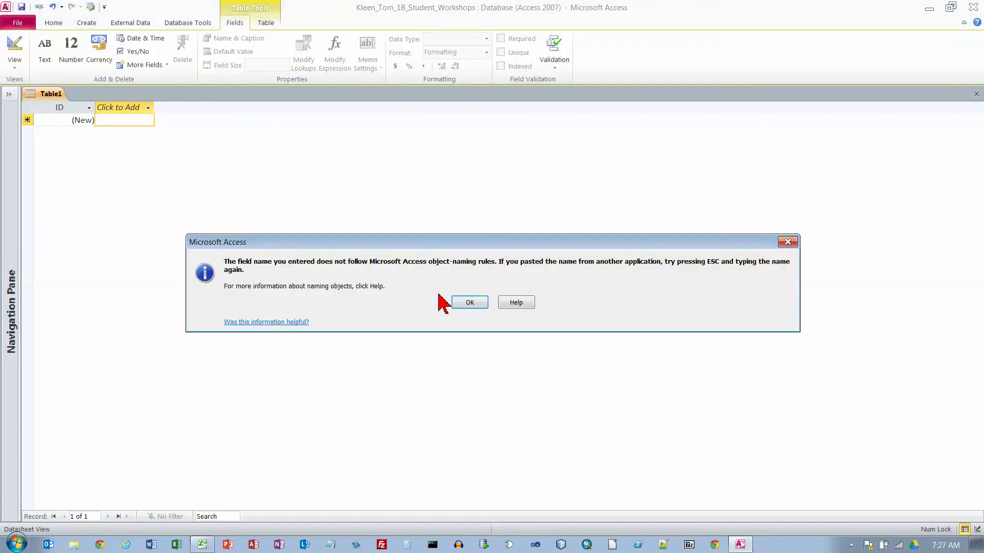
left_click(468, 302)
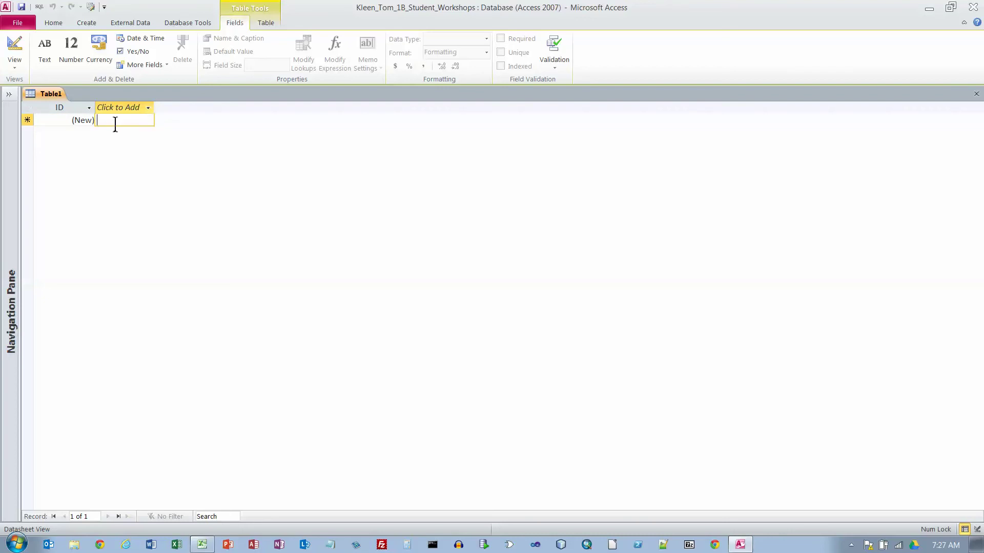
left_click(148, 108)
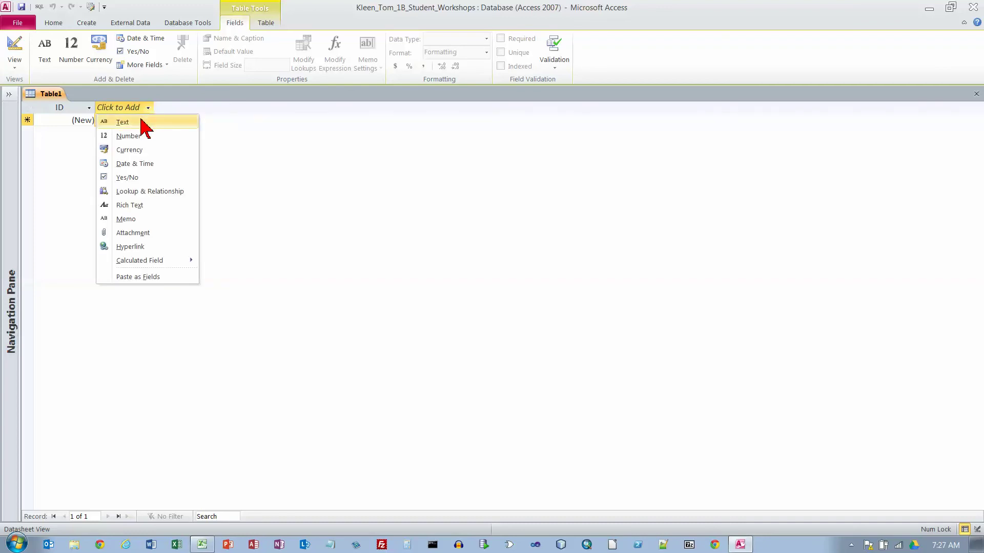
- Add text fields named Campus/Location and Room
left_click(141, 121)
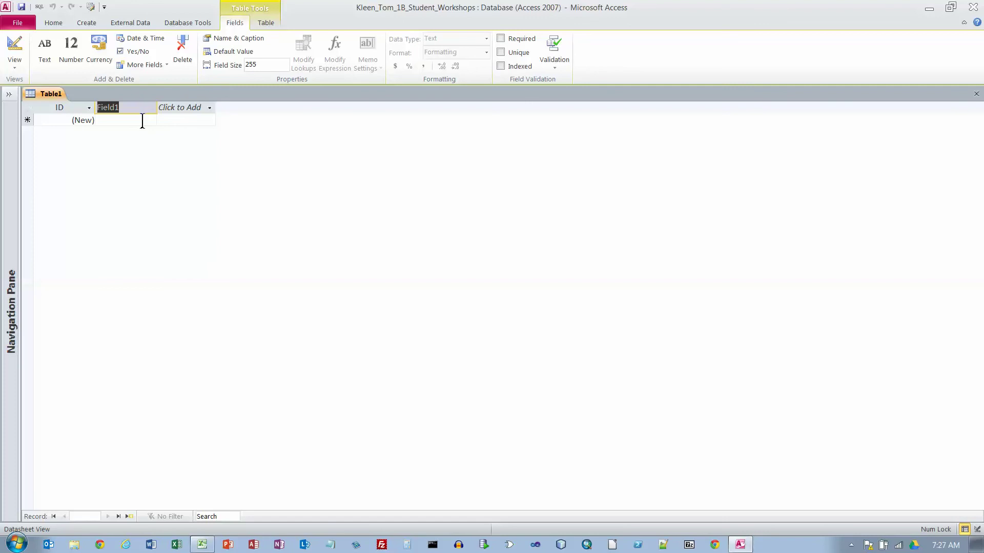
type("Campus/")
type("Location")
key("Return")
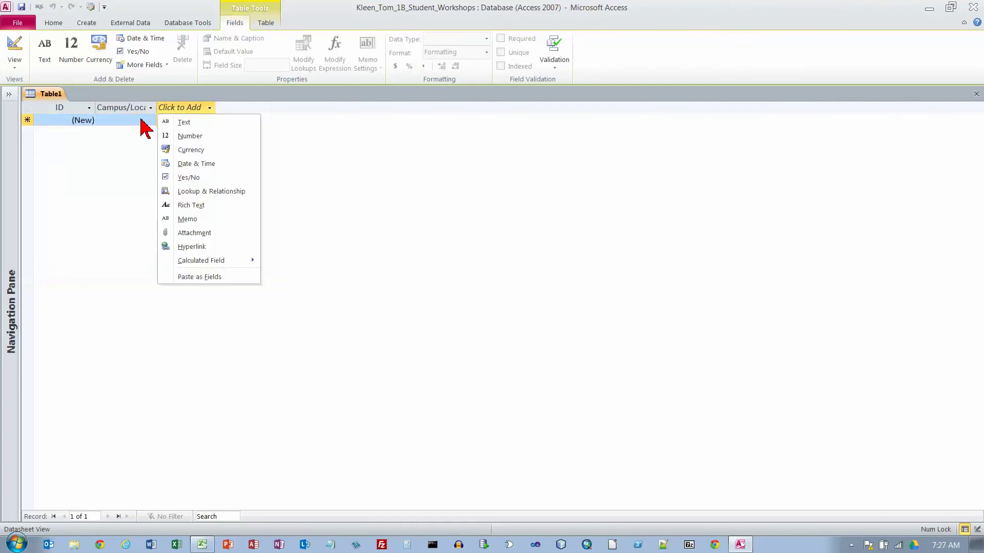
left_click(185, 125)
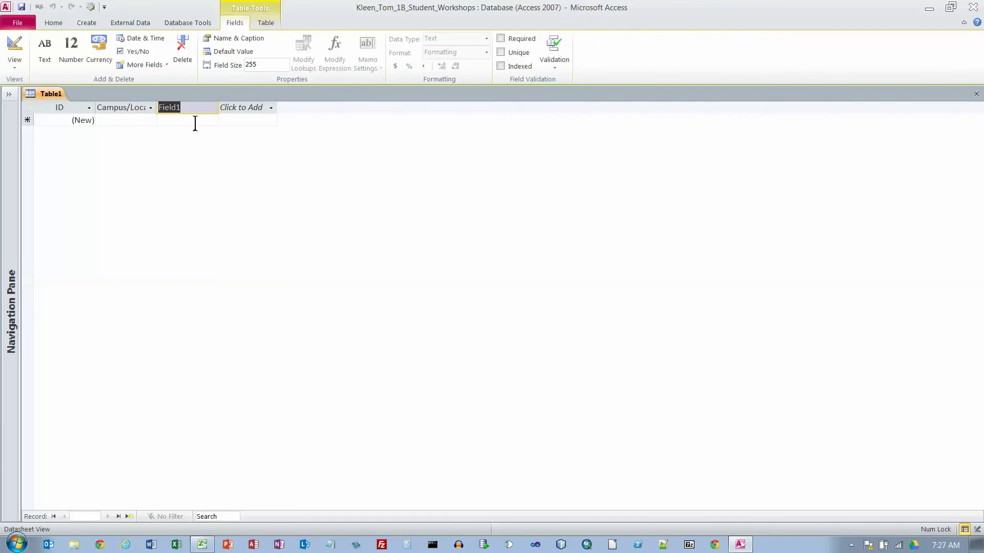
type("S")
key("BackSpace")
type("Room")
key("Return")
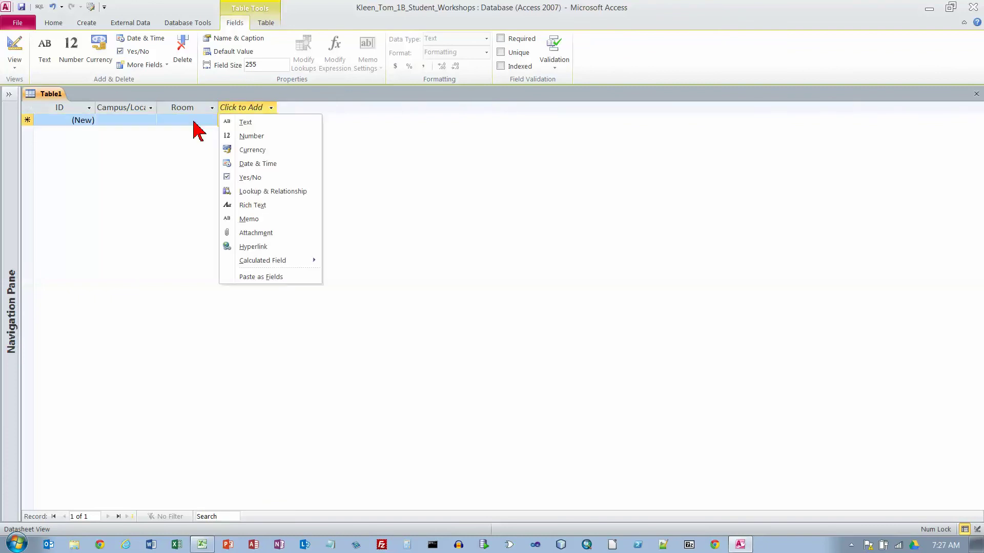
- Add text fields named Seats, Room Arrangement and Equipment
key("t")
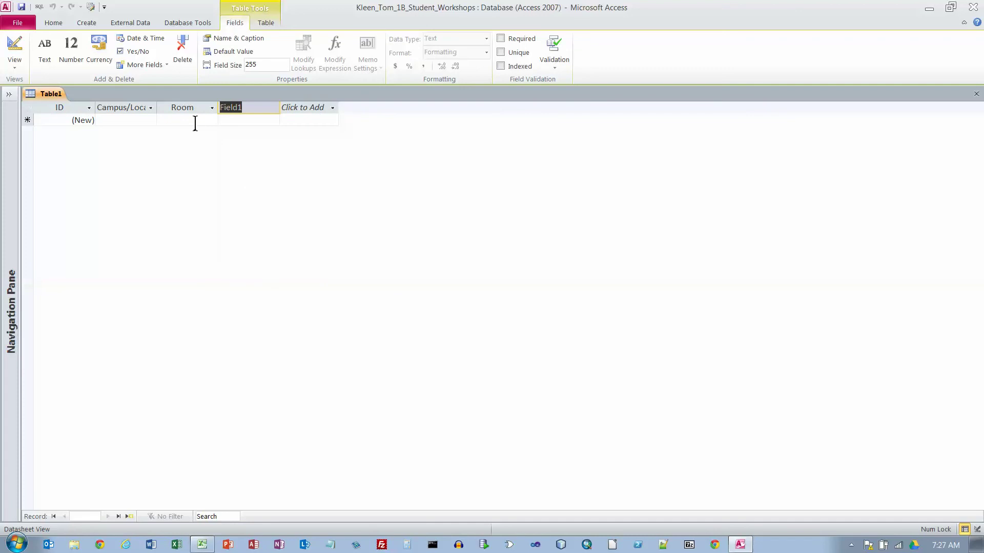
type("Seats")
key("Return")
key("t")
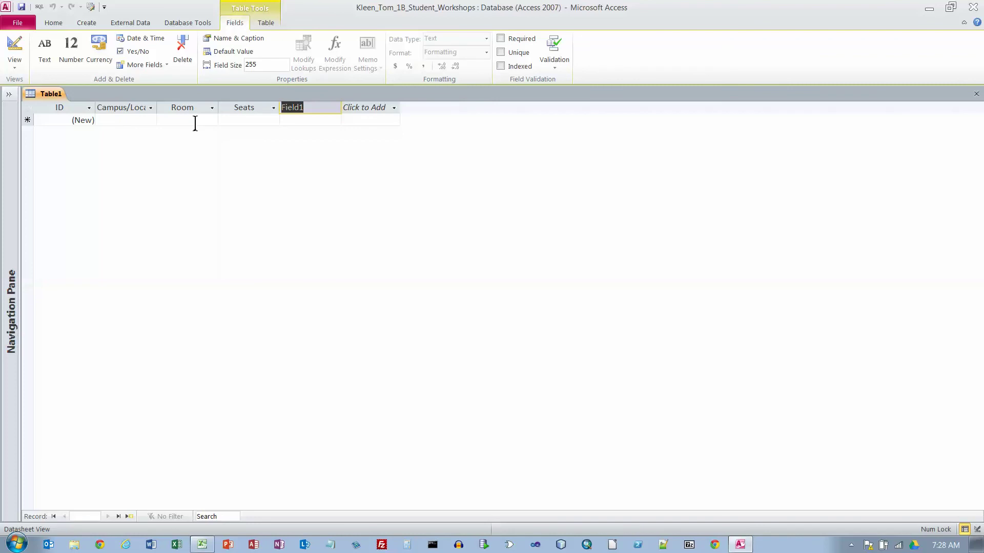
type("Room Arrangement")
key("Return")
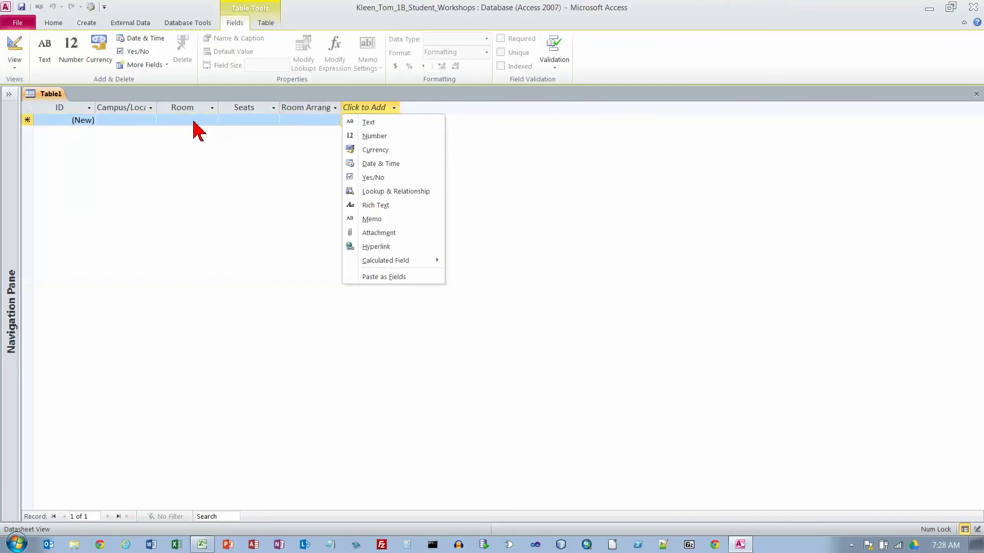
type("t")
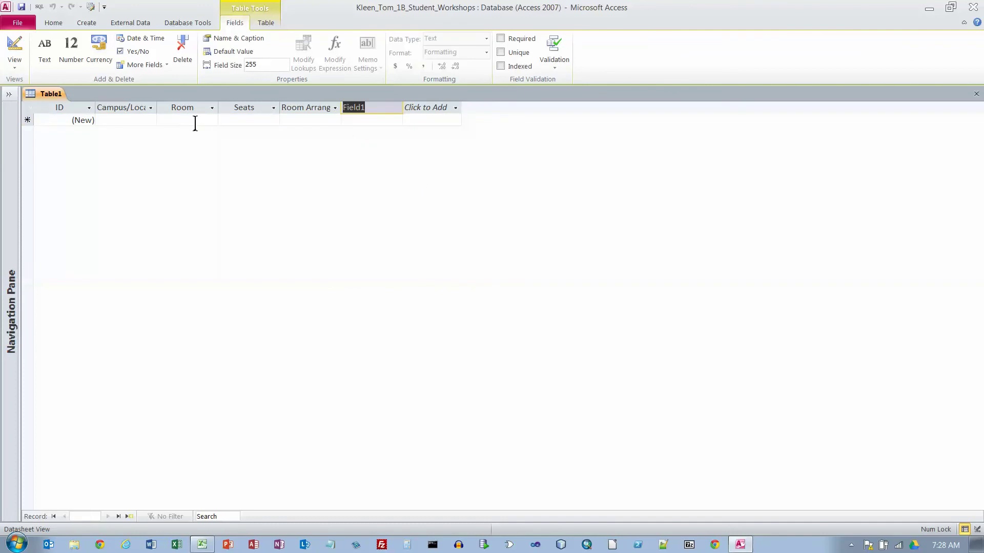
type("Equipment")
key("Down")
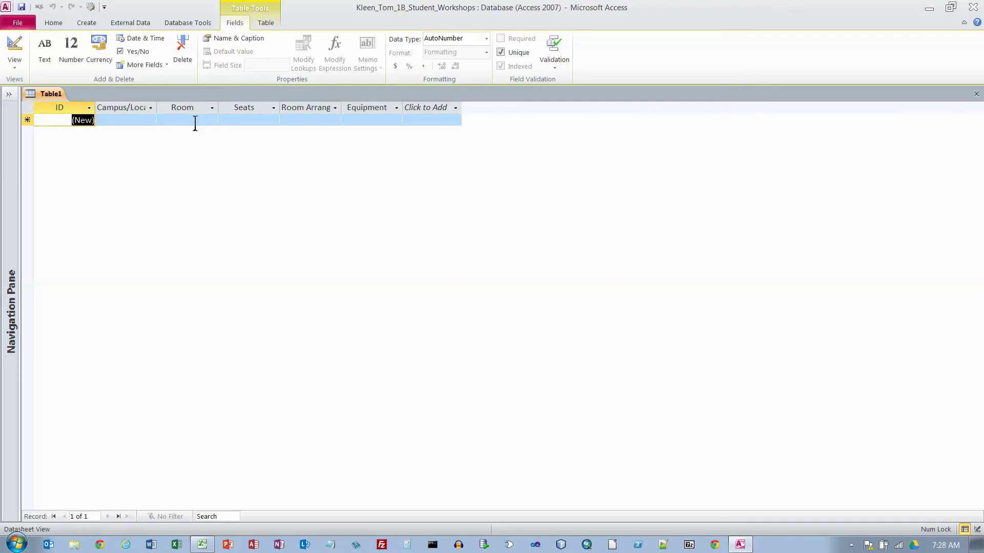
- Rename the ID field to Room ID
right_click(68, 108)
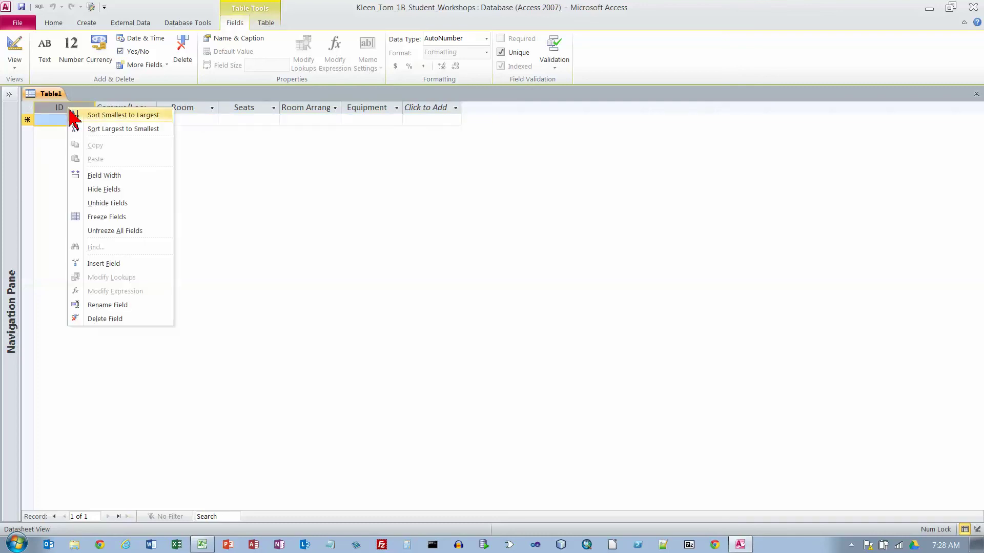
left_click(114, 304)
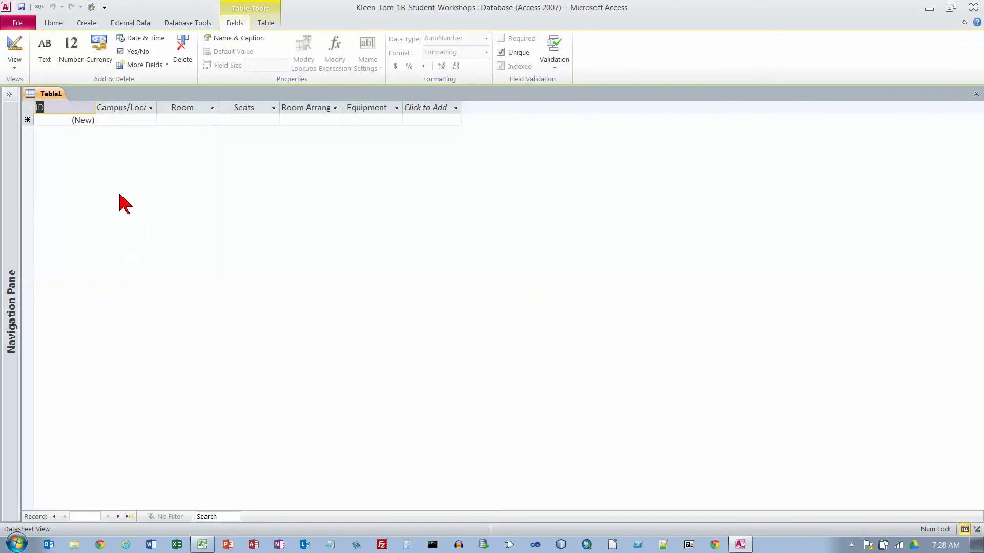
type("Room ID")
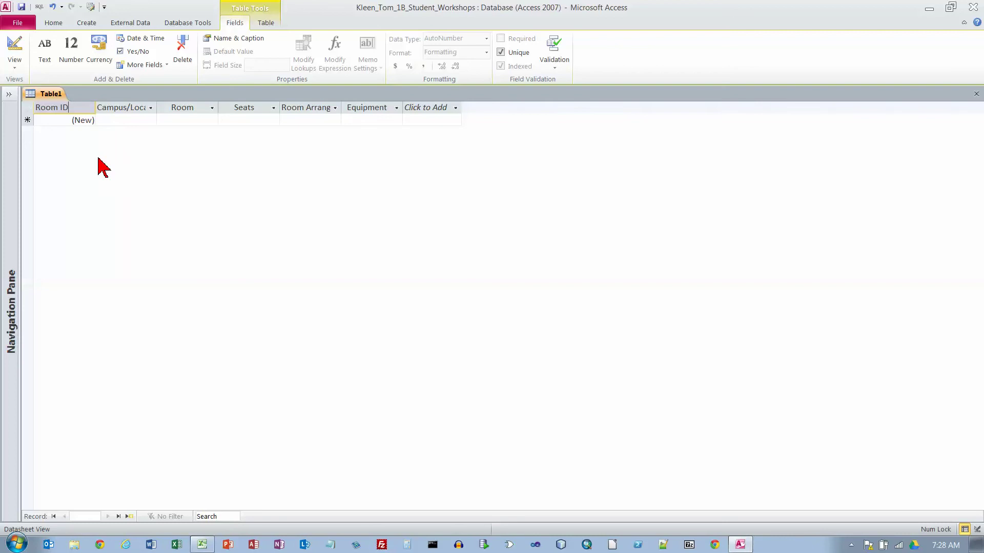
key("Return")
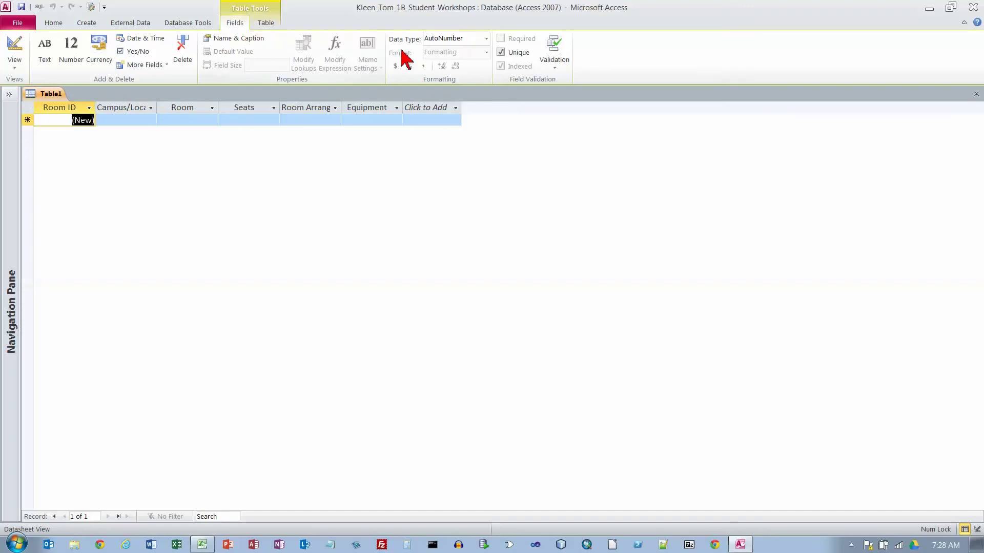
left_click(486, 38)
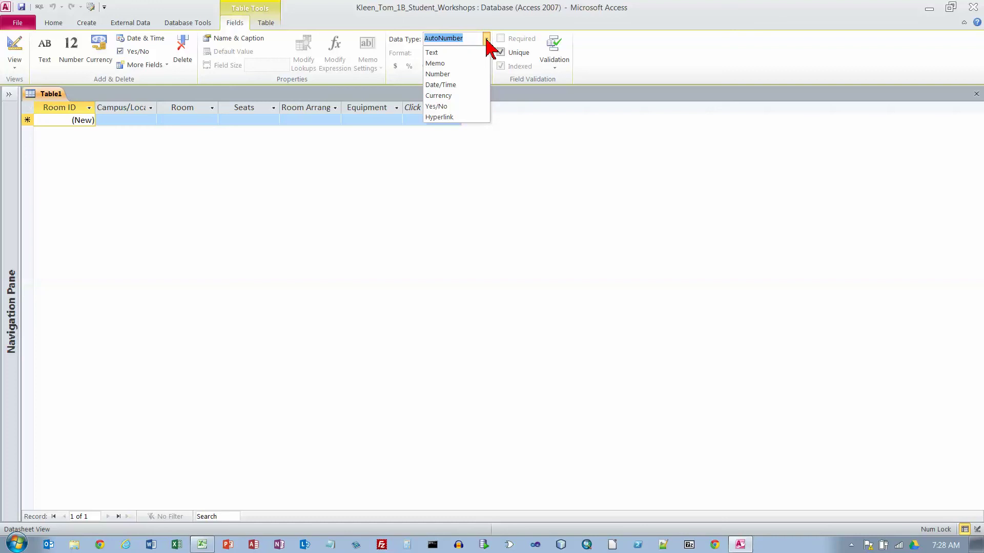
- Change the Room ID field's data type to Text
left_click(444, 52)
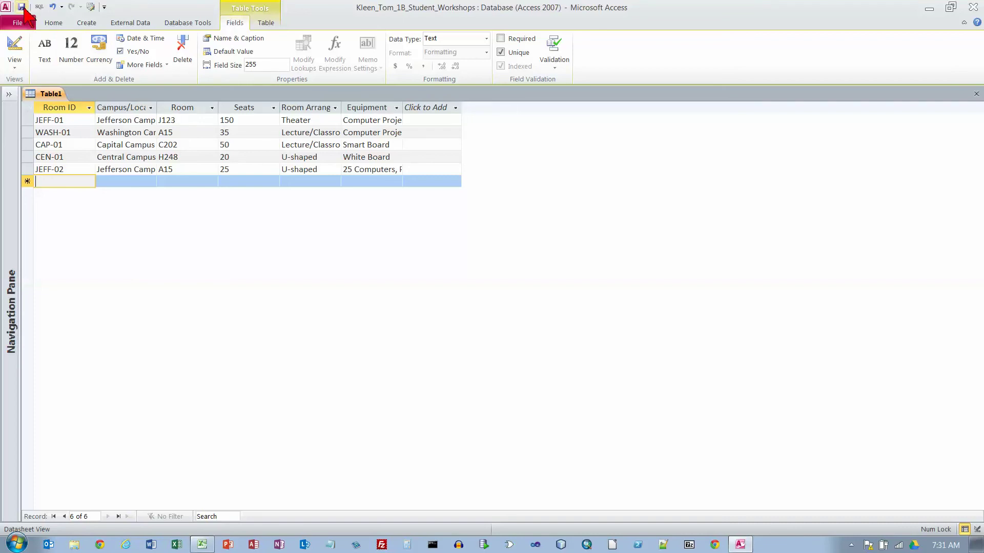
- Save the new table with the student's name followed by _1B_Workshop_Locations
left_click(21, 7)
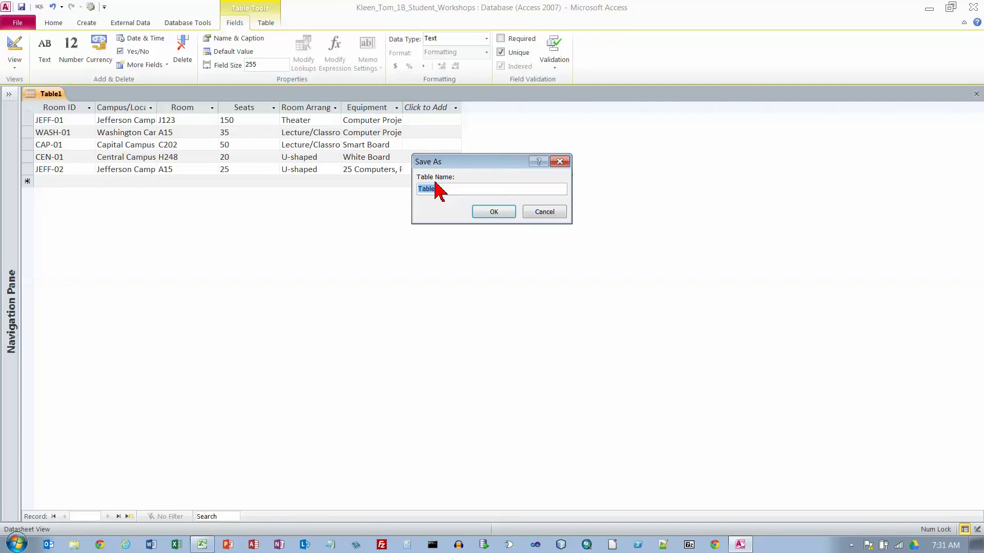
type("Kleen_Tom_1B_Workshop_Locations")
key("Return")
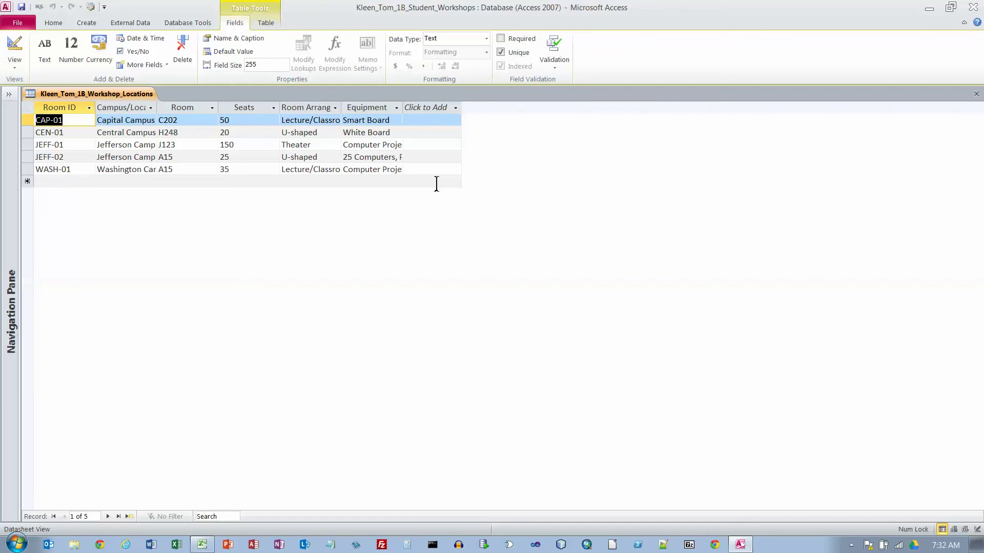
left_click(29, 108)
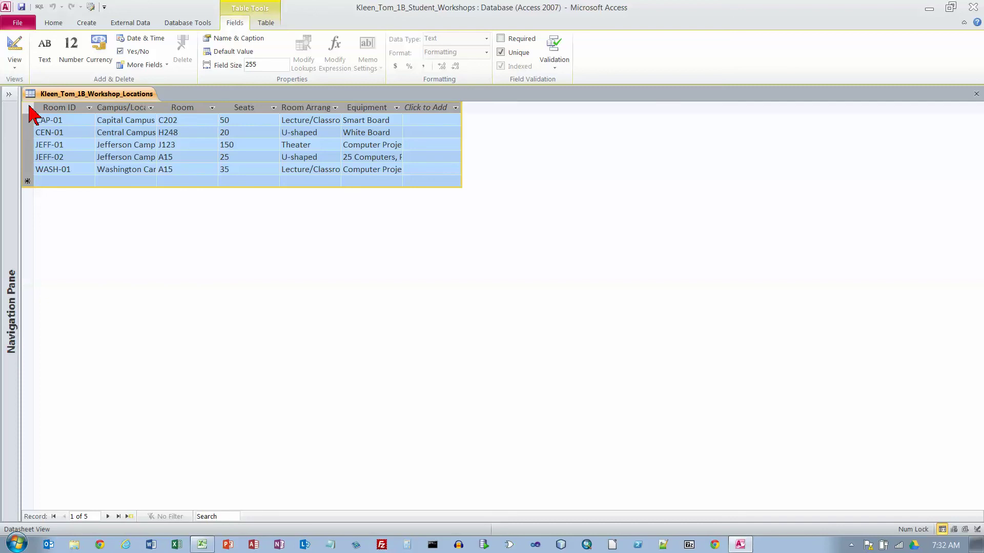
- Set every column of the workshop locations table to Best Fit width
left_click(53, 24)
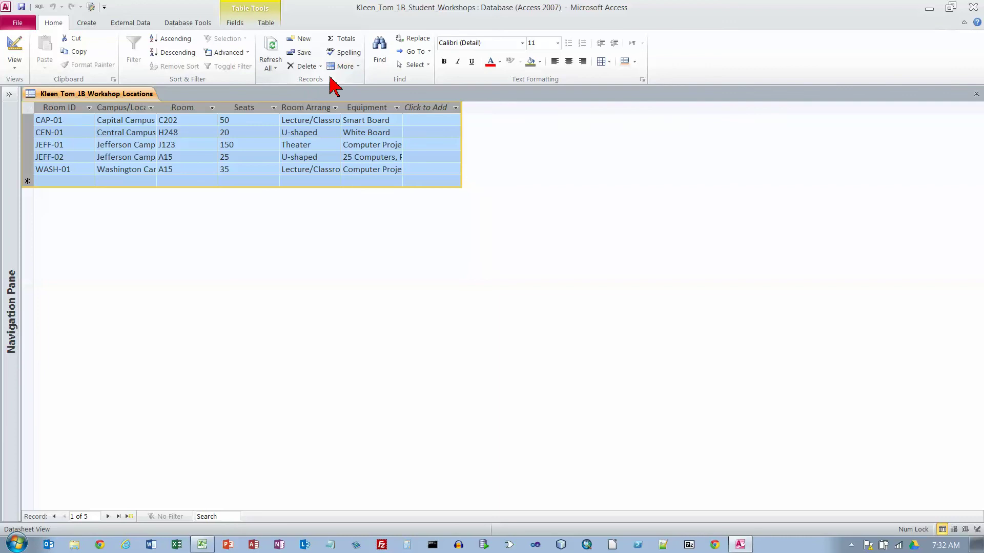
left_click(358, 67)
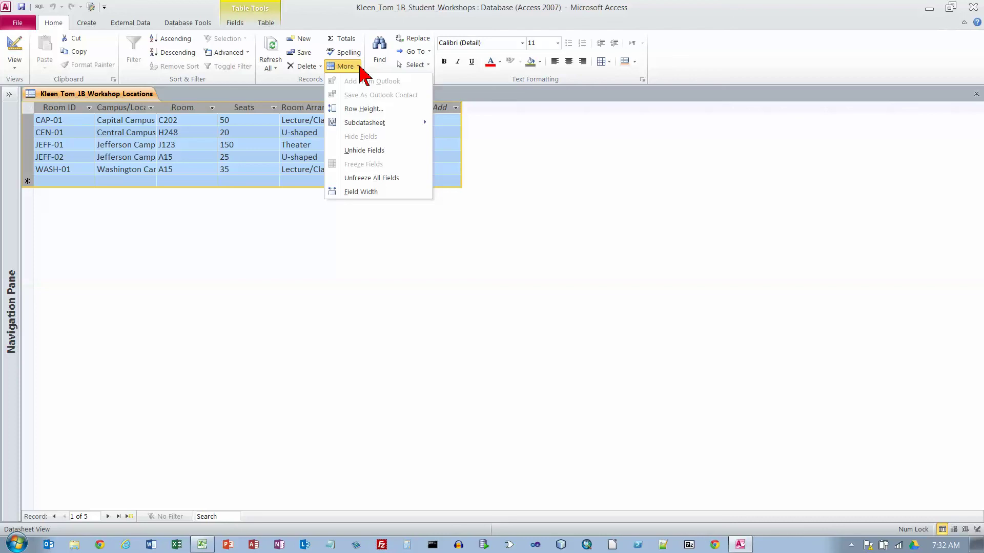
left_click(363, 193)
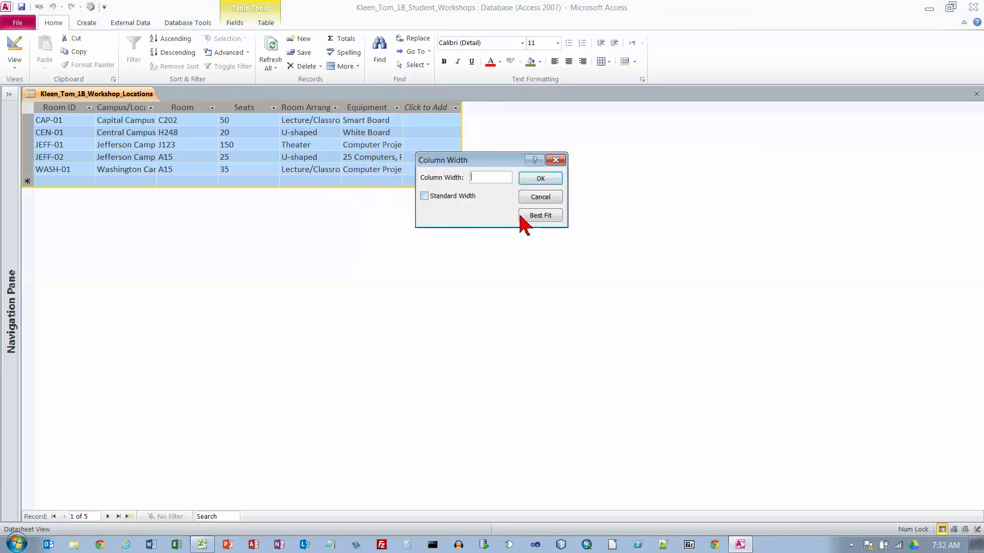
left_click(542, 216)
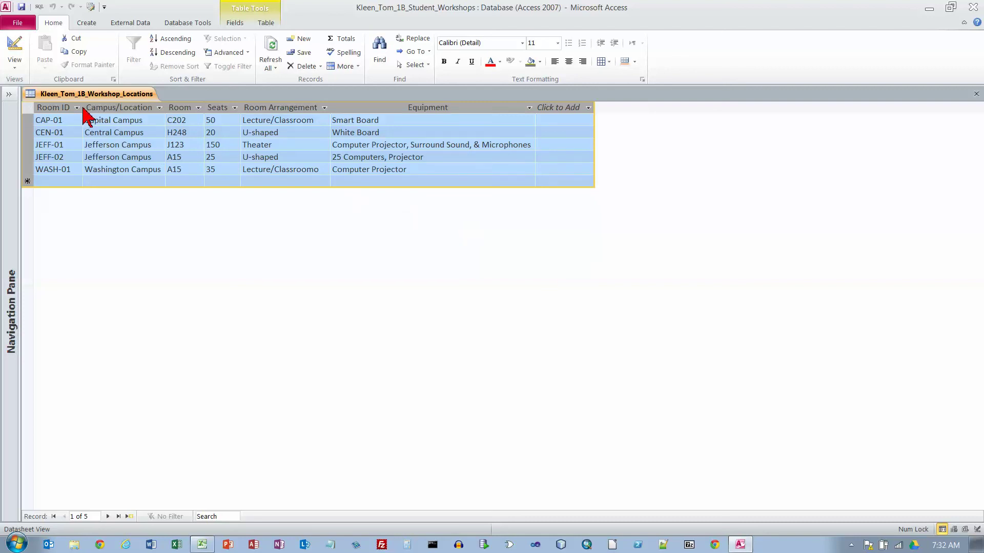
left_click(184, 120)
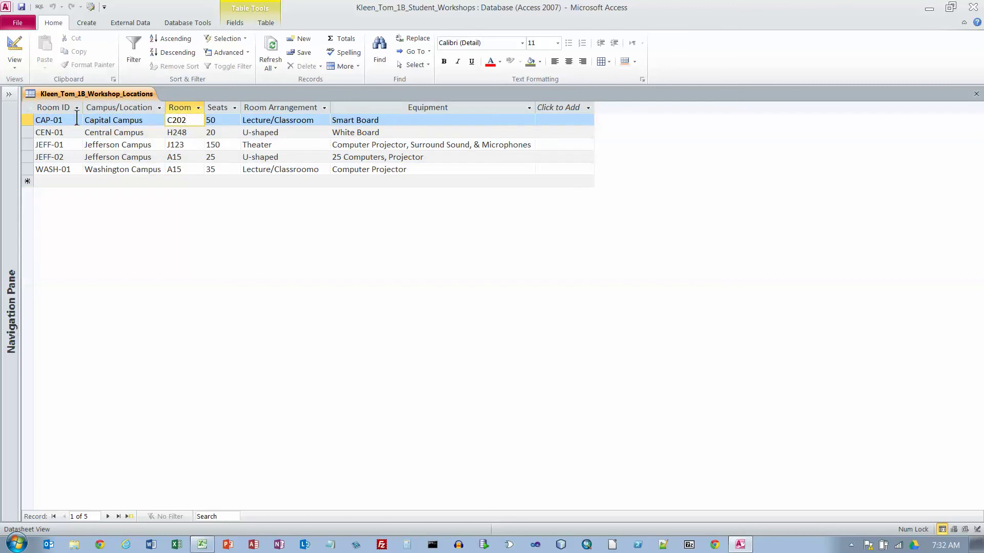
left_click(31, 110)
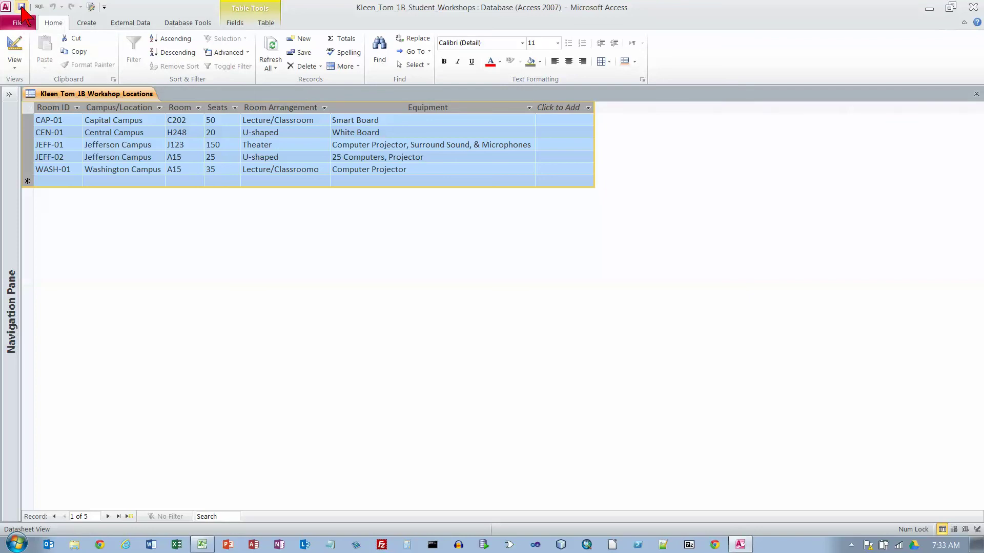
- Close the locations table and widen the expanded Navigation Pane so object names show fully
left_click(976, 95)
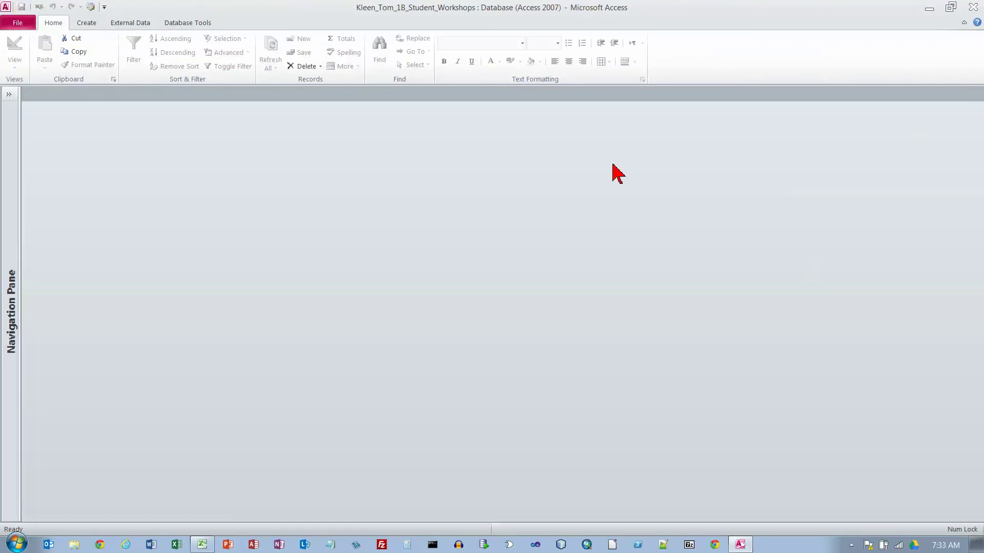
left_click(9, 96)
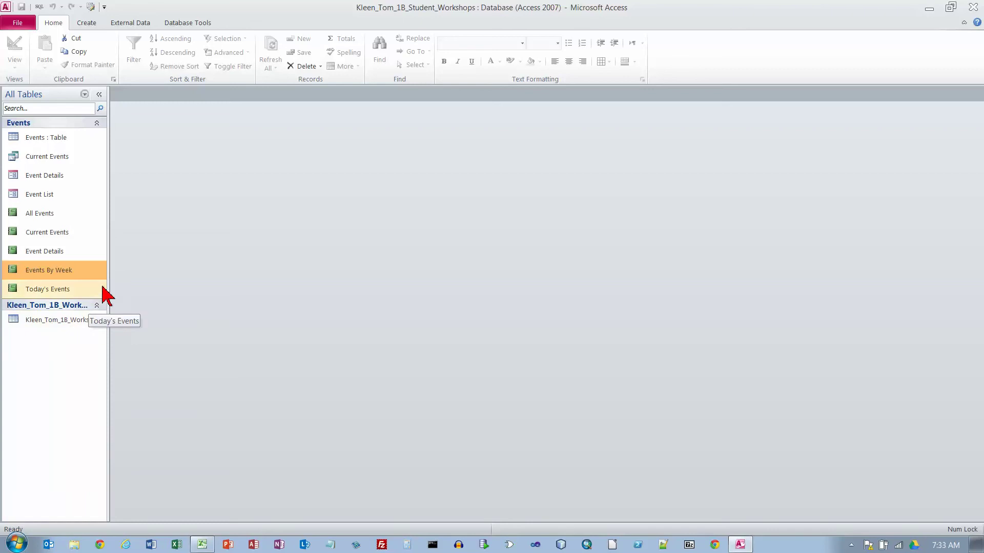
left_click_drag(107, 281, 174, 281)
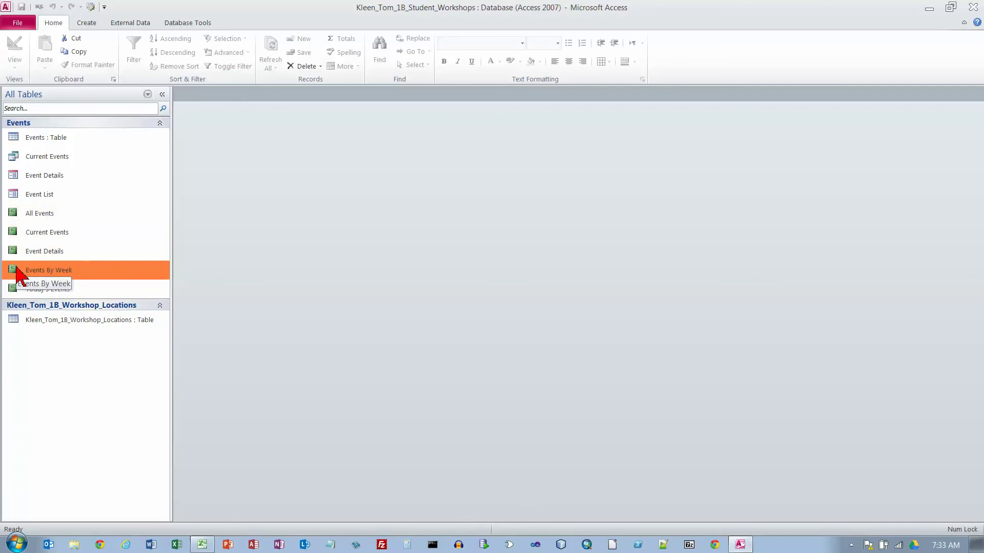
- Glance at the Event Details report, close it, and open the All Events report instead
double_click(62, 251)
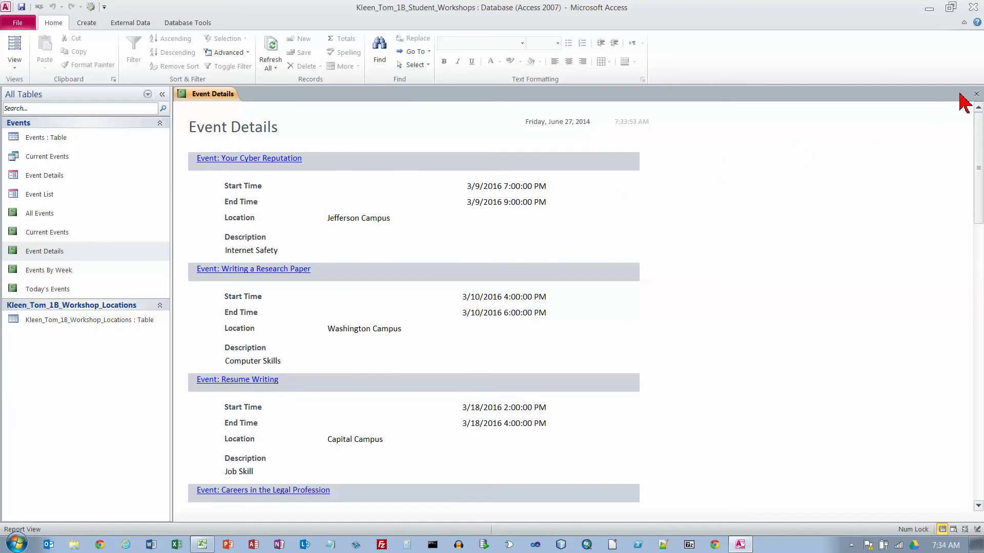
left_click(976, 93)
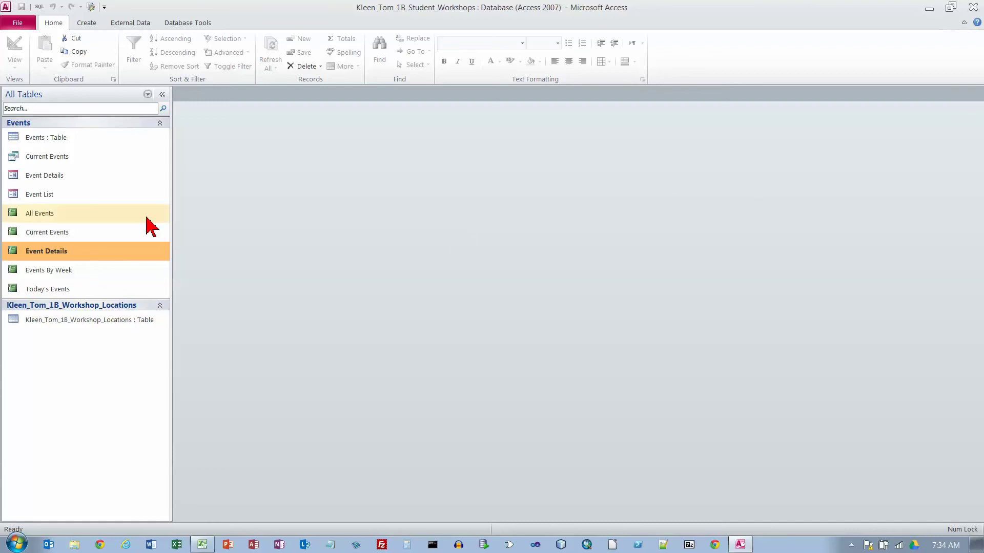
double_click(50, 215)
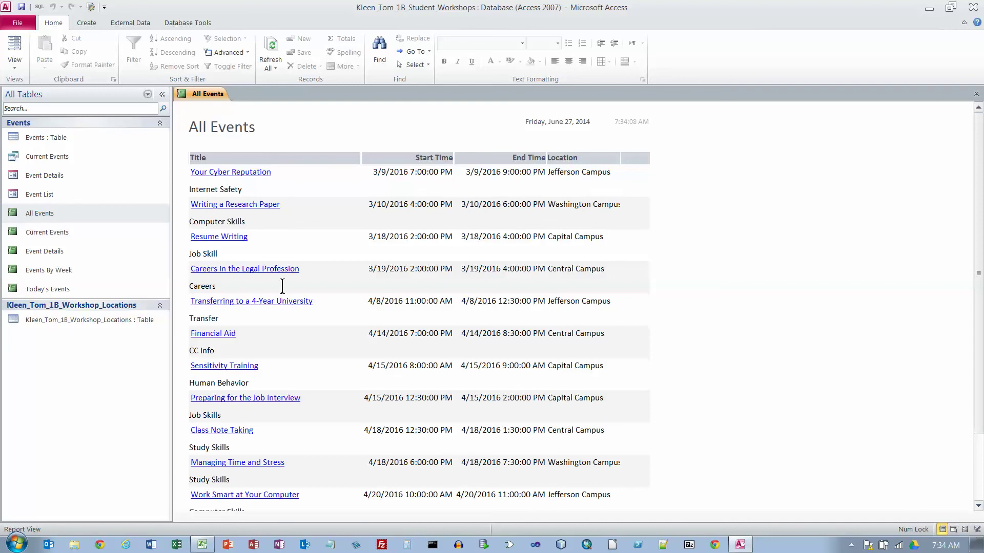
left_click(14, 66)
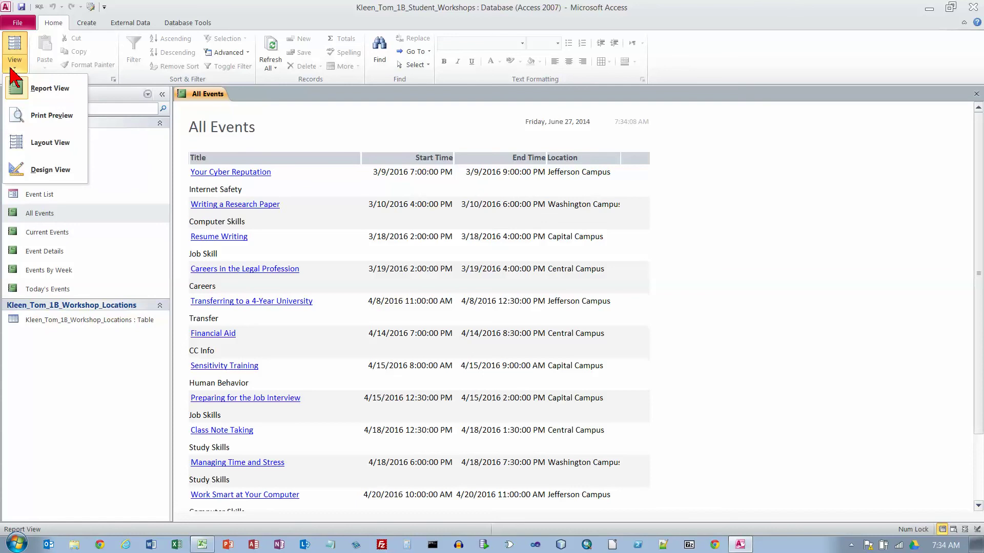
- In Layout view, edit the report title to read the student's name followed by All Events
left_click(55, 143)
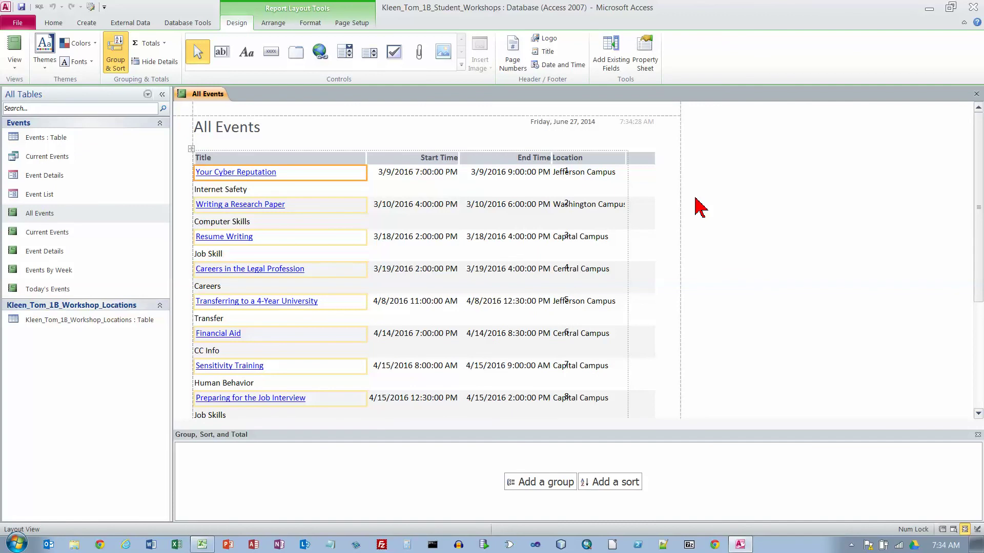
left_click(264, 129)
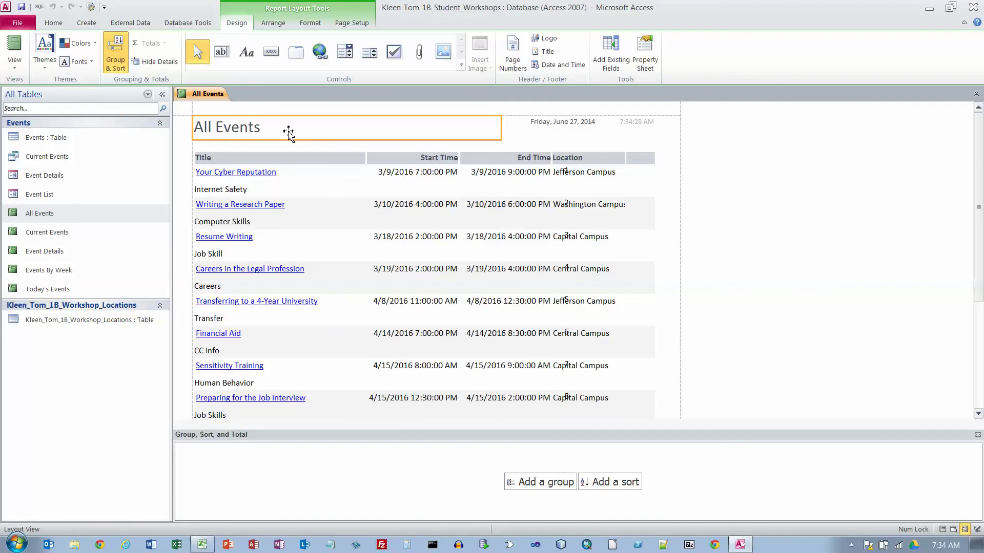
left_click(198, 127)
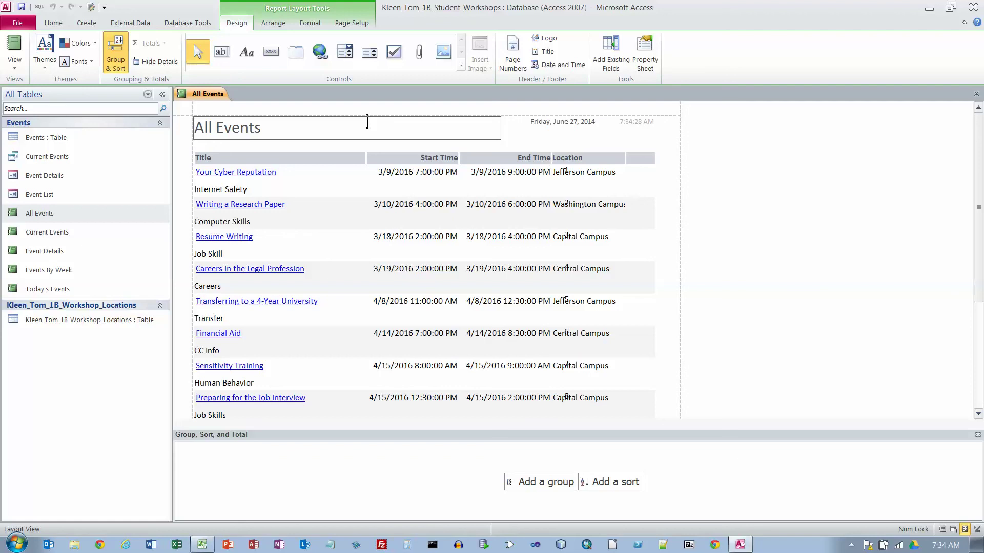
type("Kleen Tom")
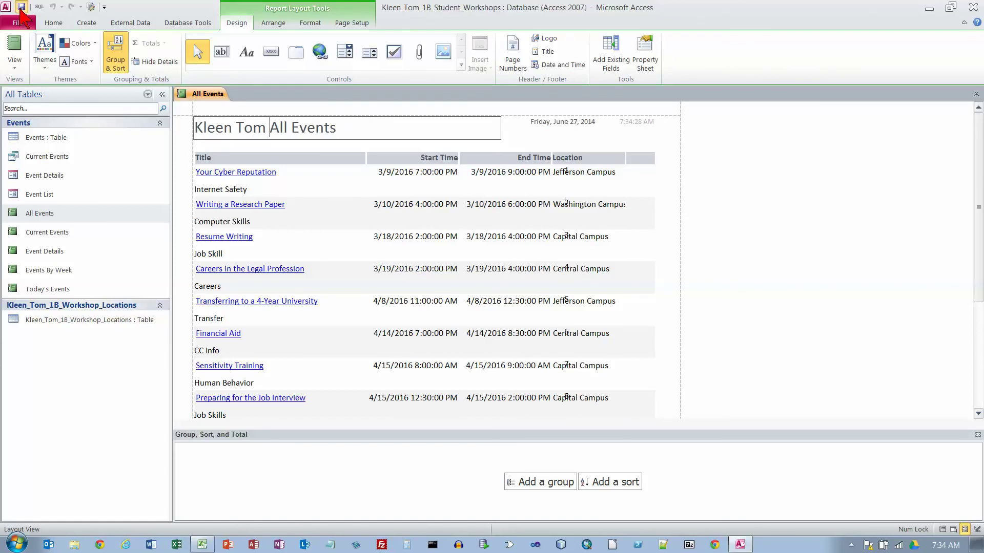
key("Return")
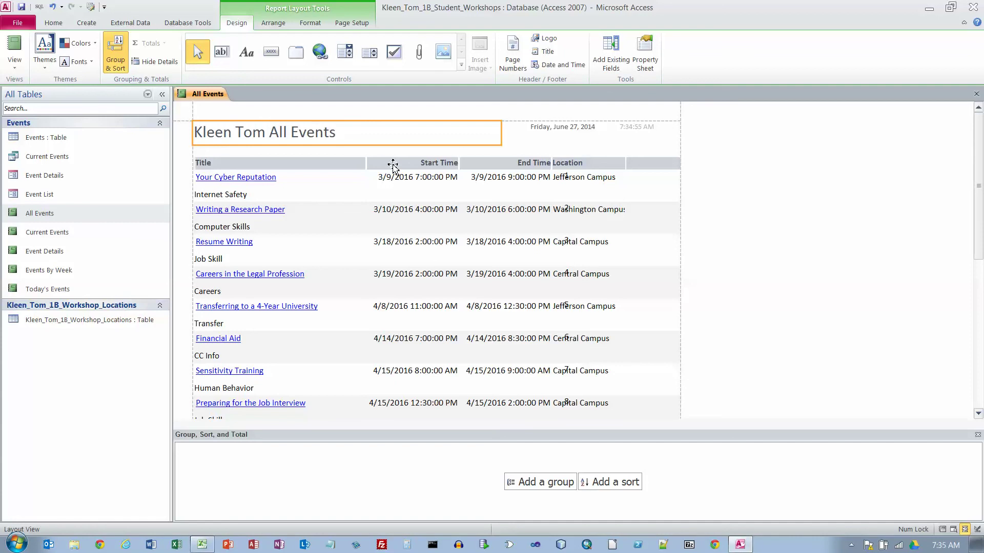
- Print-preview the retitled All Events report, scroll through the page, then close it
left_click(20, 24)
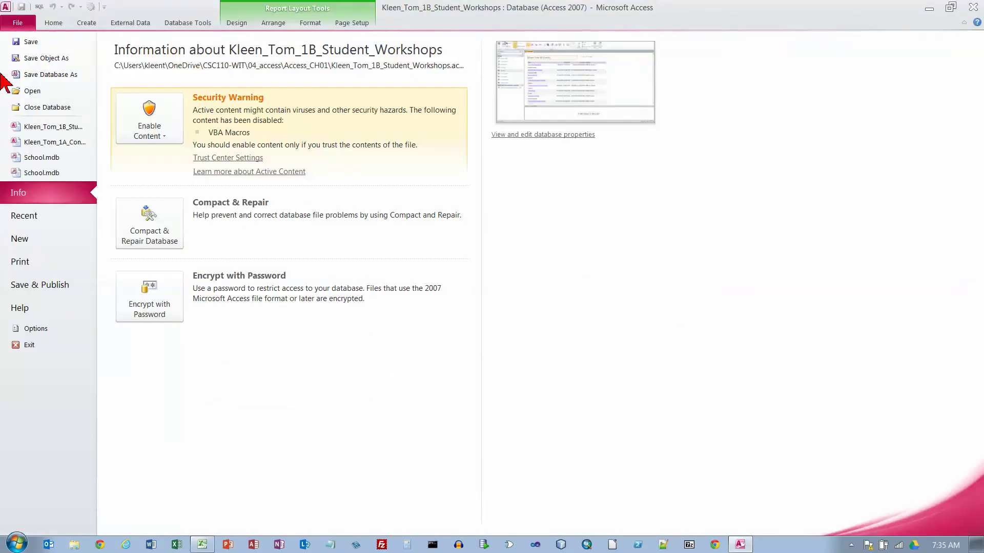
left_click(30, 266)
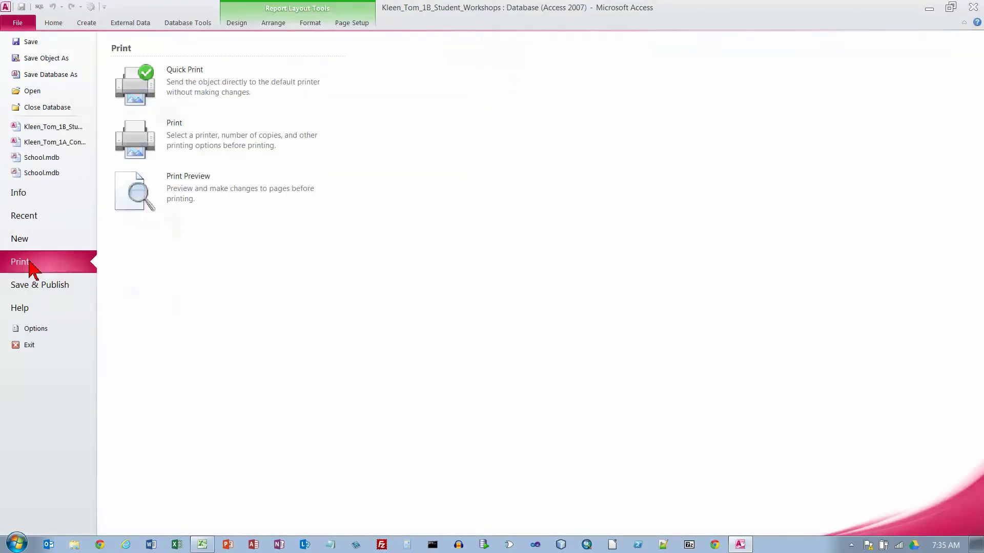
left_click(168, 190)
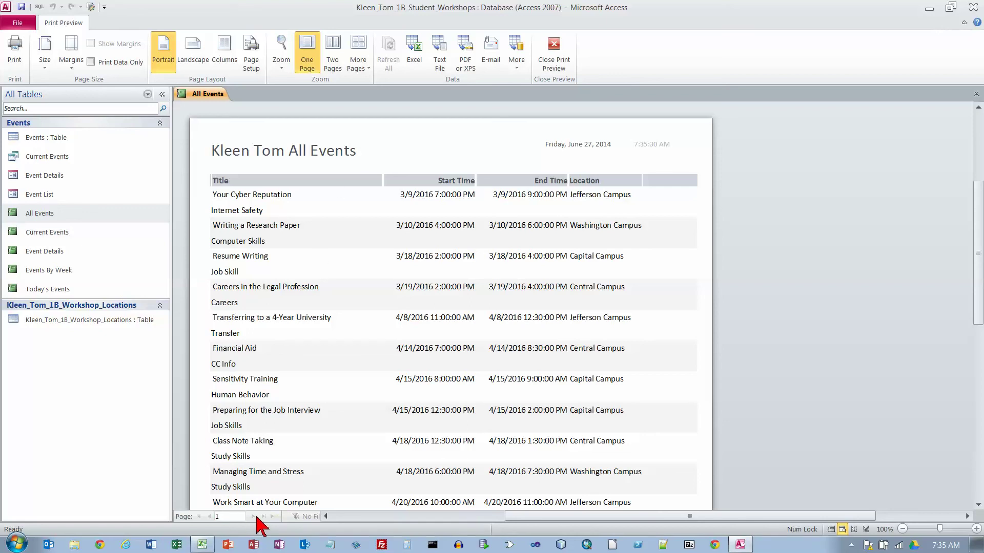
scroll(465, 355, "down", 5)
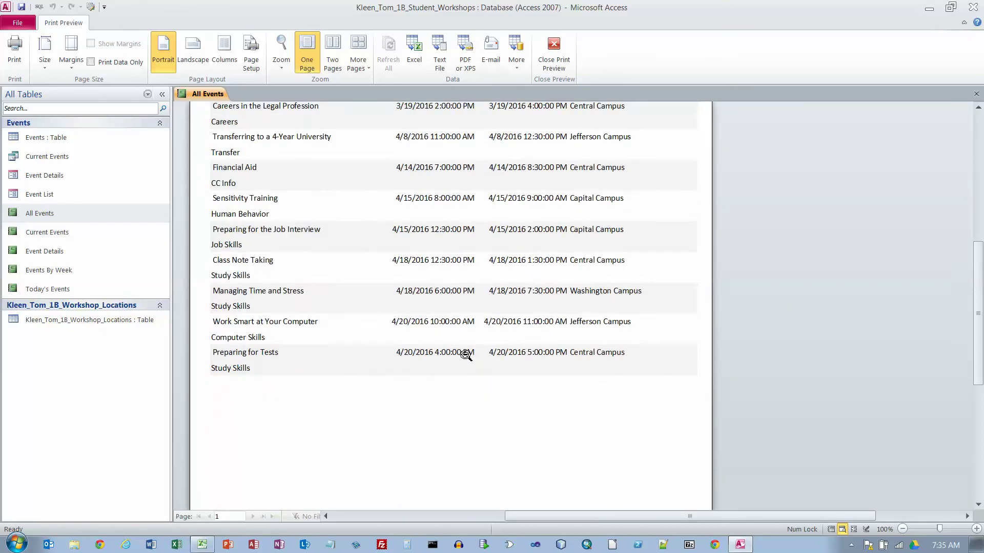
scroll(466, 355, "up", 8)
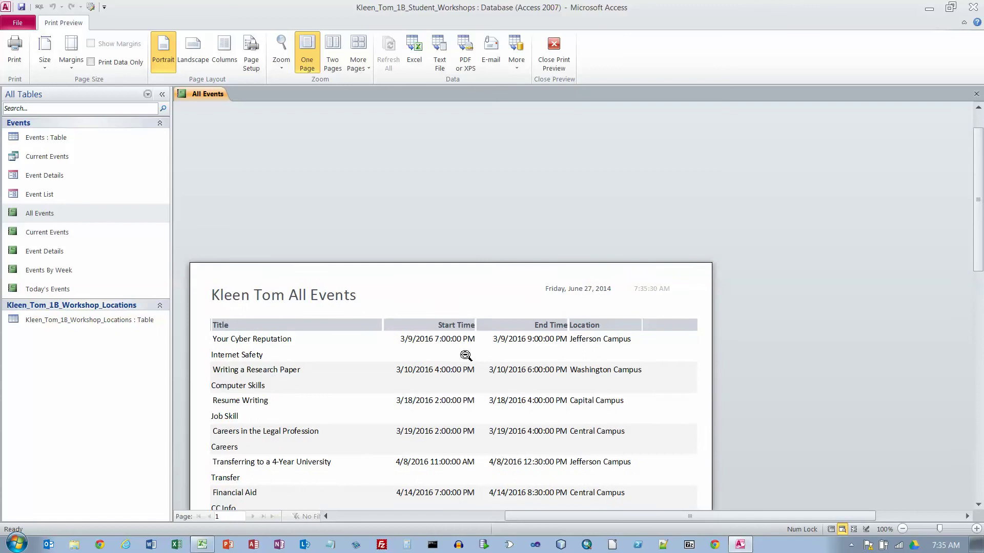
scroll(465, 355, "down", 3)
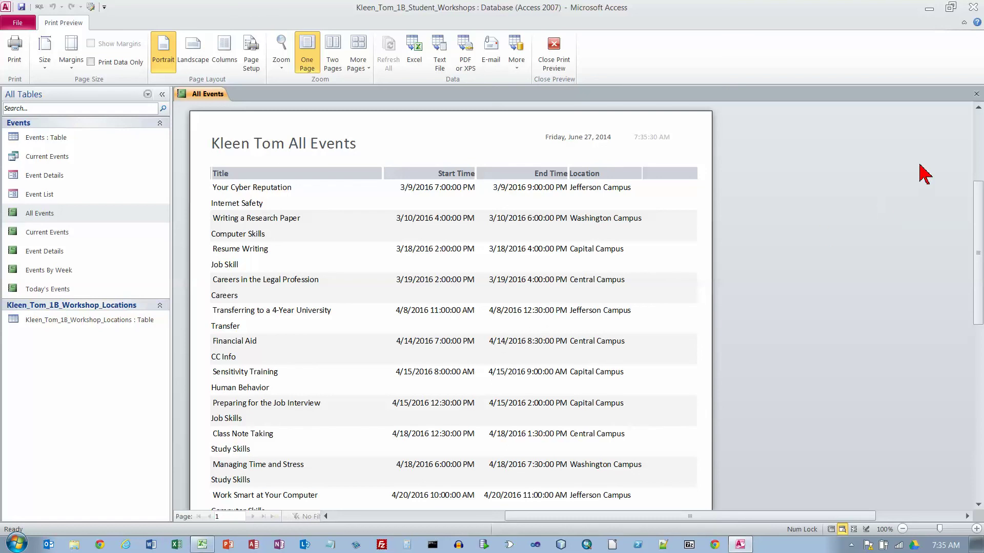
left_click(976, 95)
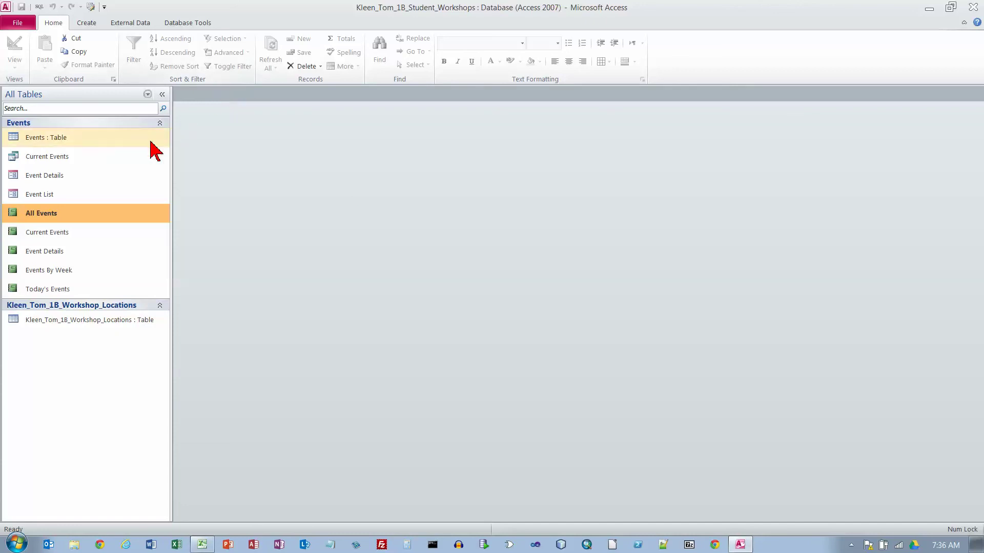
- Open the Workshop_Locations table, collapse the Navigation Pane, and show its print preview
double_click(92, 321)
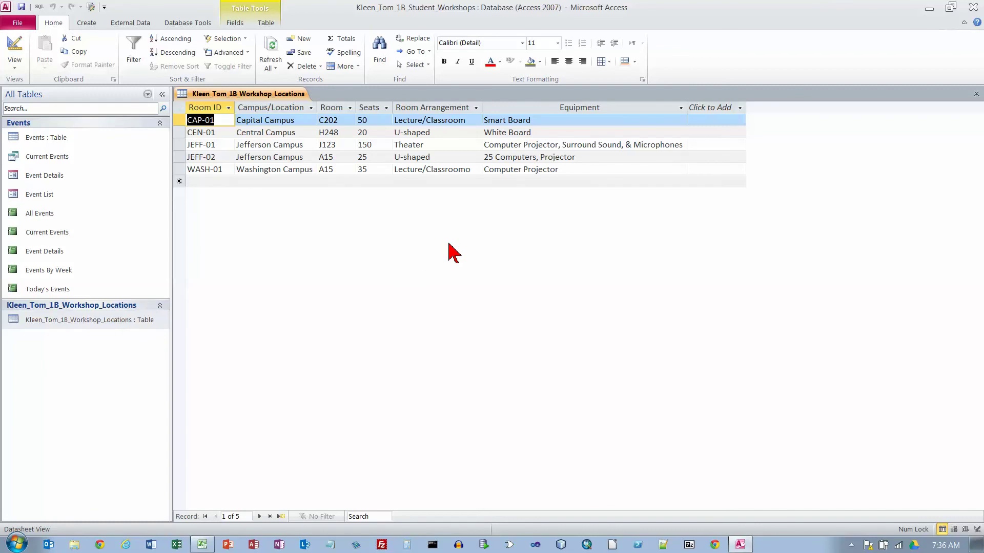
left_click(163, 94)
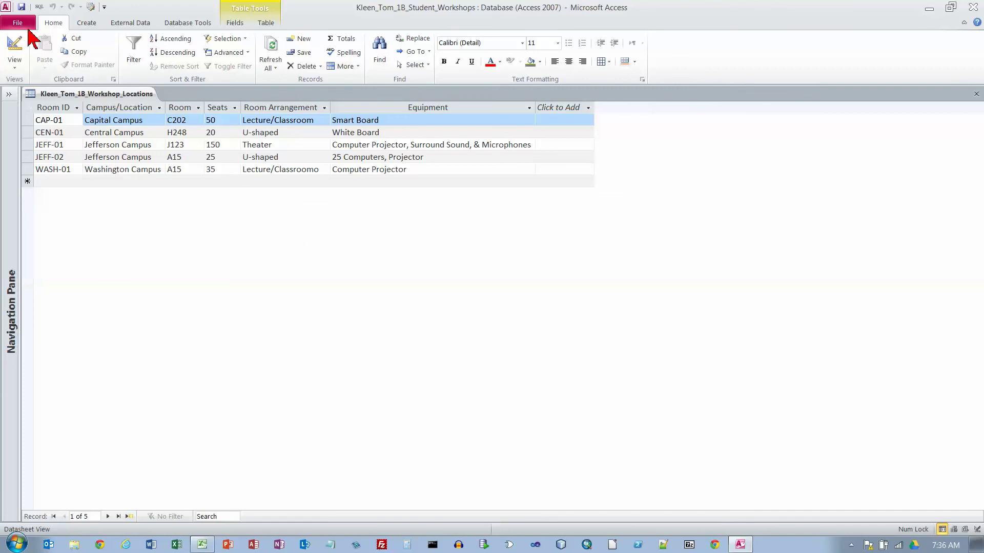
left_click(21, 25)
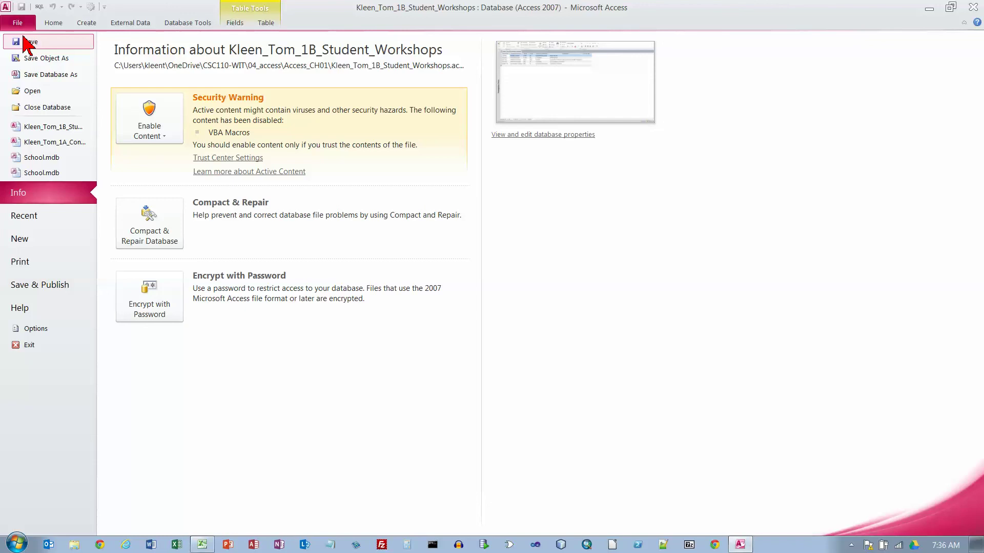
left_click(47, 268)
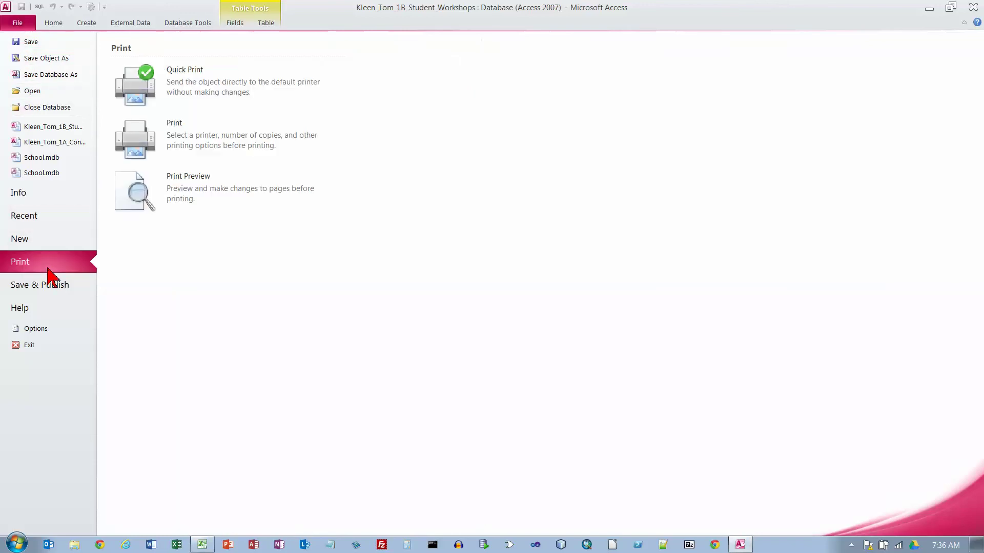
left_click(151, 213)
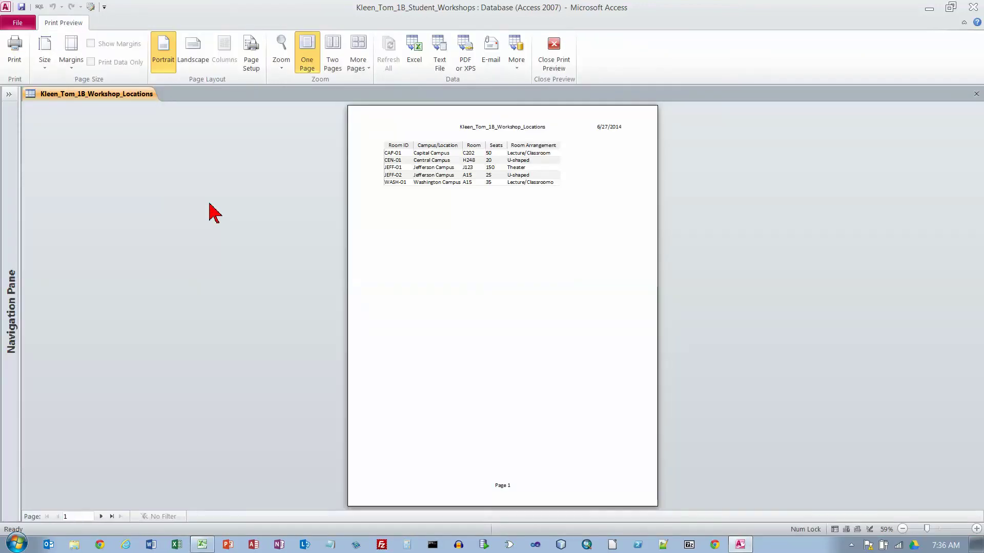
- Check both preview pages, switch to Landscape so the columns fit, and close the preview
left_click(102, 516)
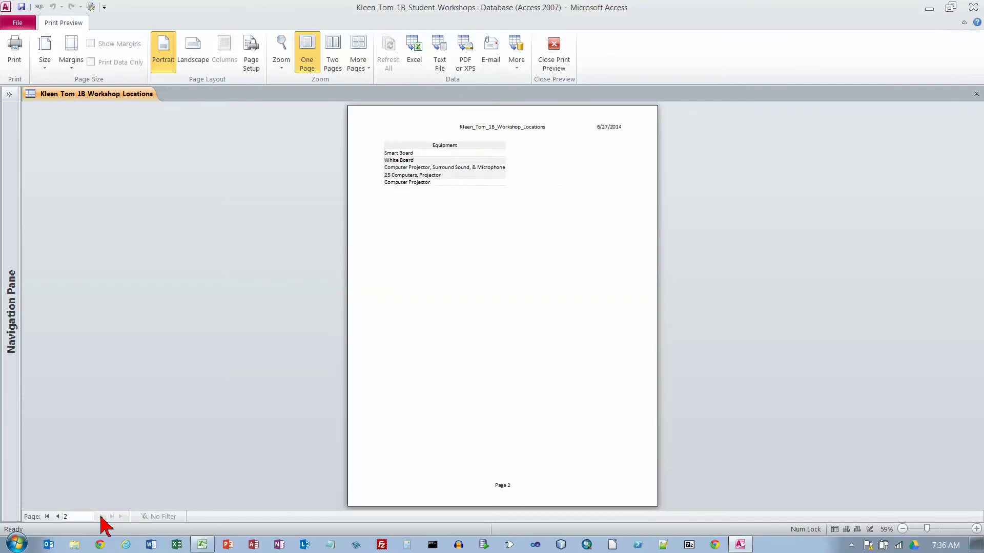
left_click(57, 517)
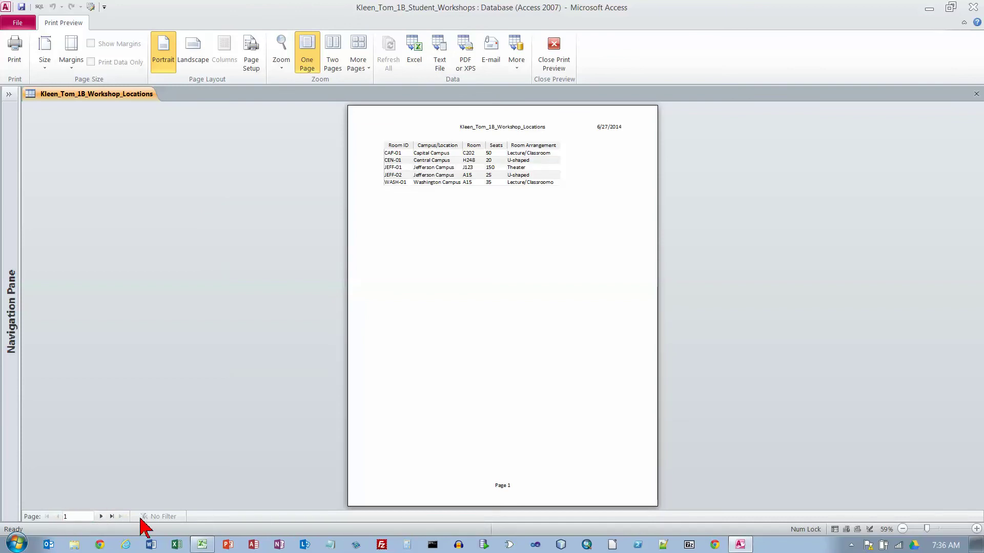
left_click(197, 63)
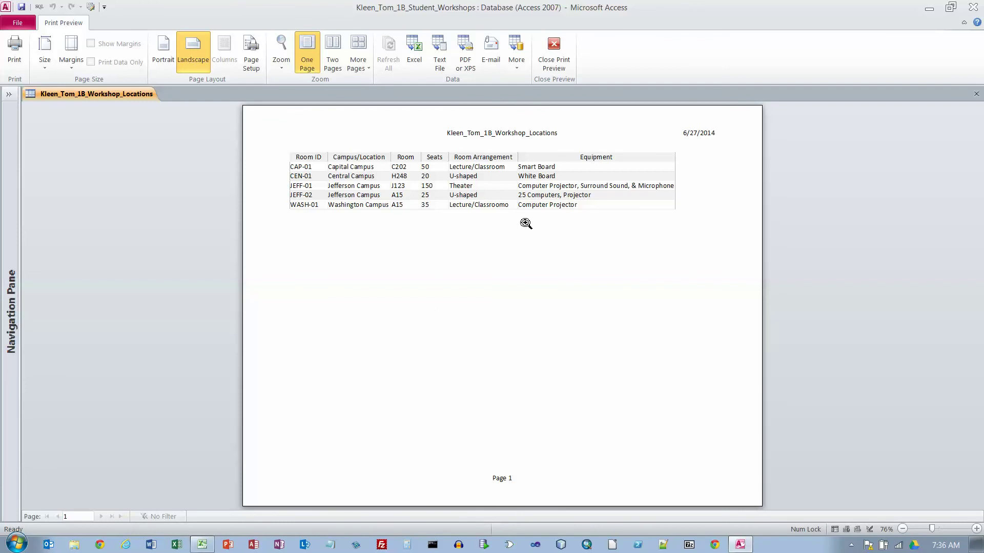
left_click(554, 54)
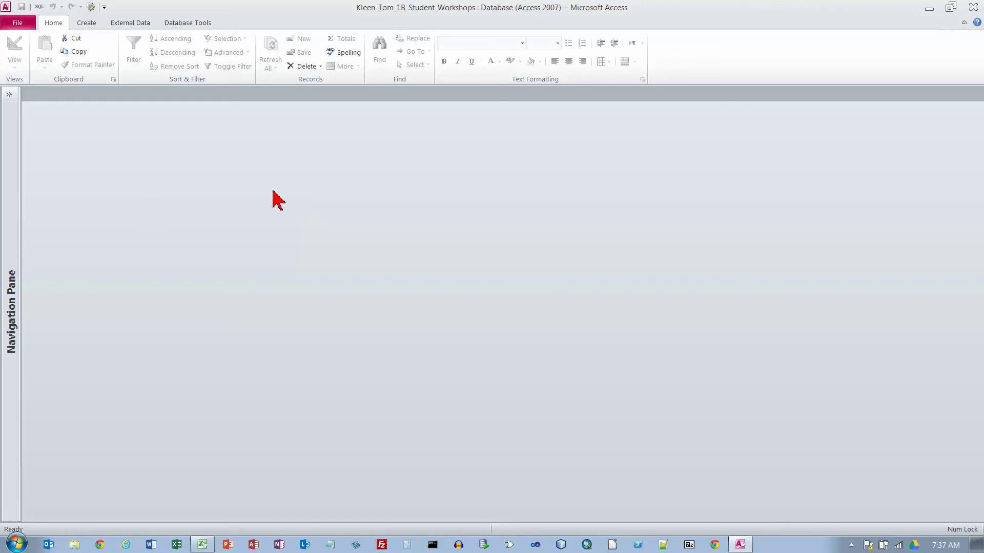
- Close the Student Workshops database from the File menu
left_click(17, 23)
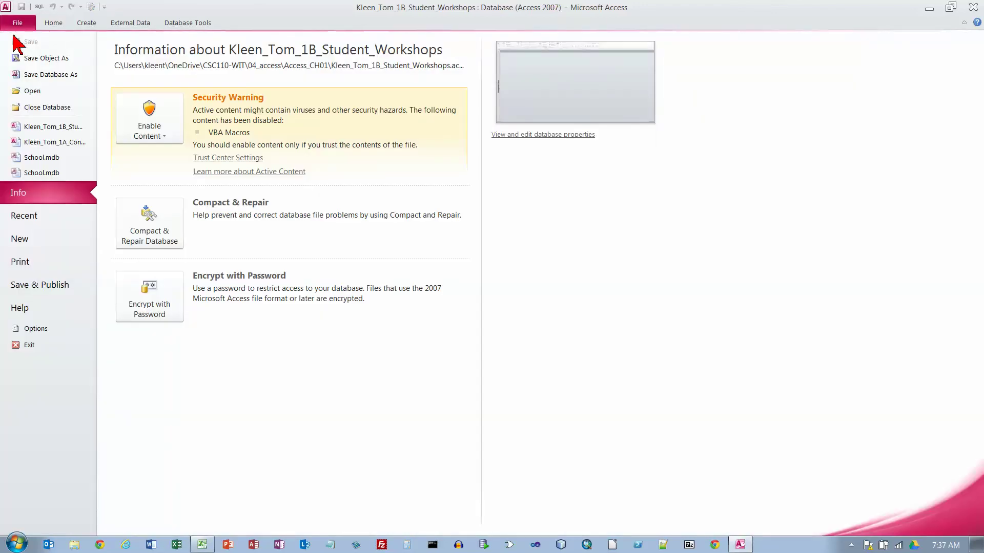
left_click(31, 109)
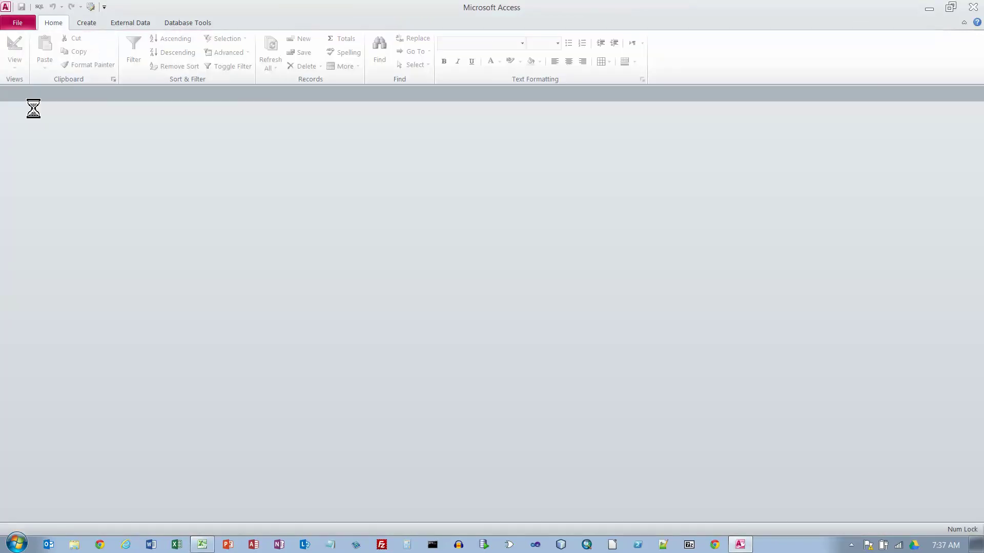